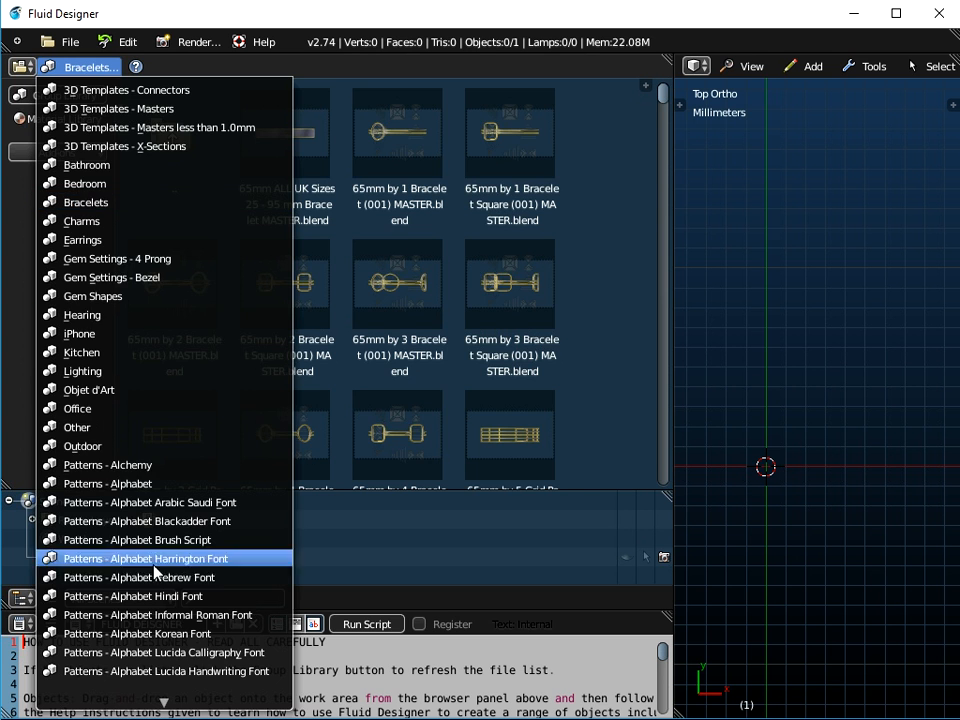
Browse the Patterns - Alphabet Harrington Font library through to the capital letters
click(122, 558)
scroll(388, 272, down, 6)
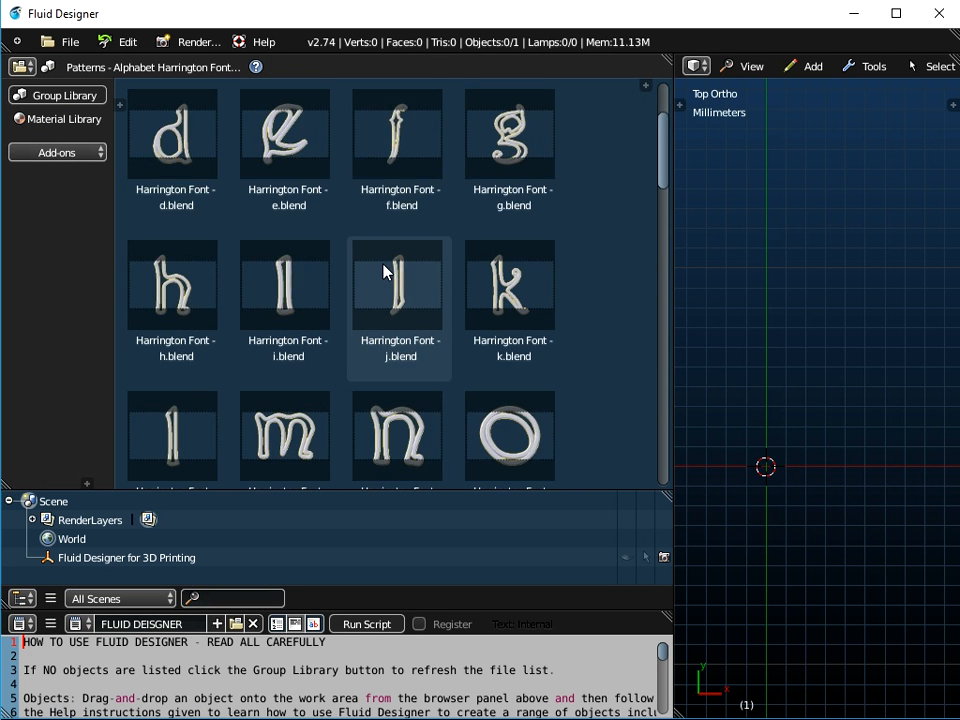
drag(664, 182, 677, 444)
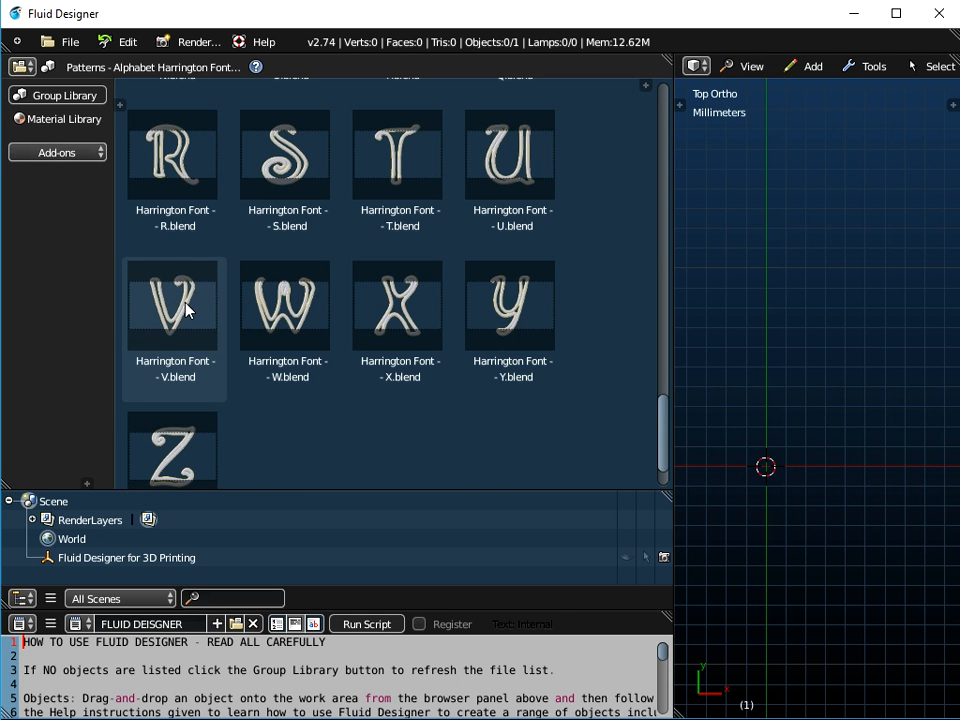
Open the 65mm by 4 Bracelet Square (001) MASTER.blend file from the Bracelets group library
click(74, 67)
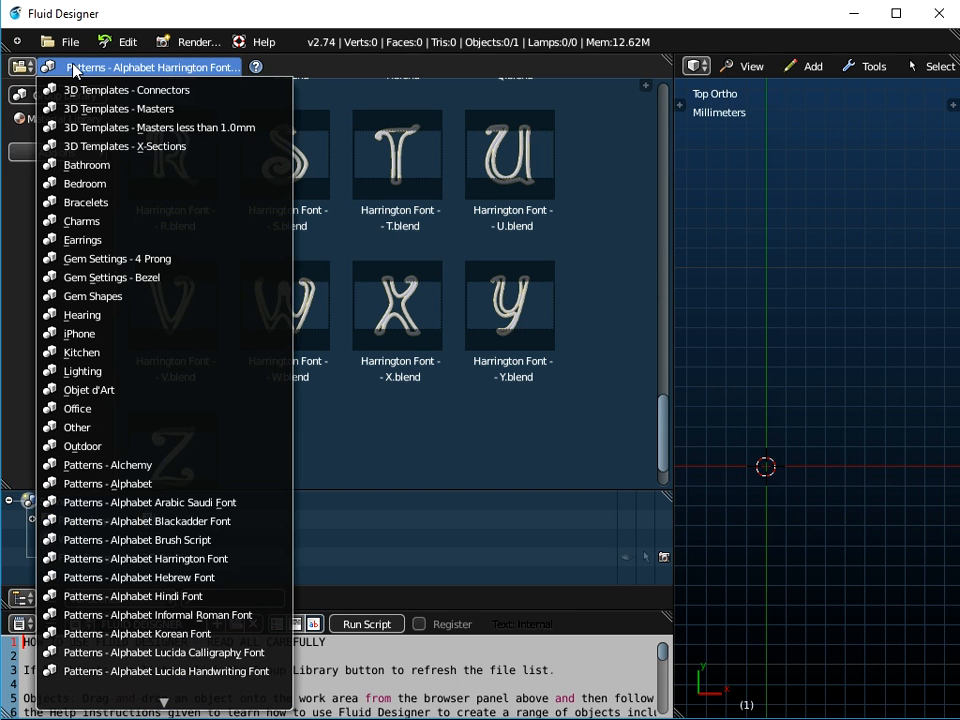
click(62, 202)
scroll(378, 255, up, 5)
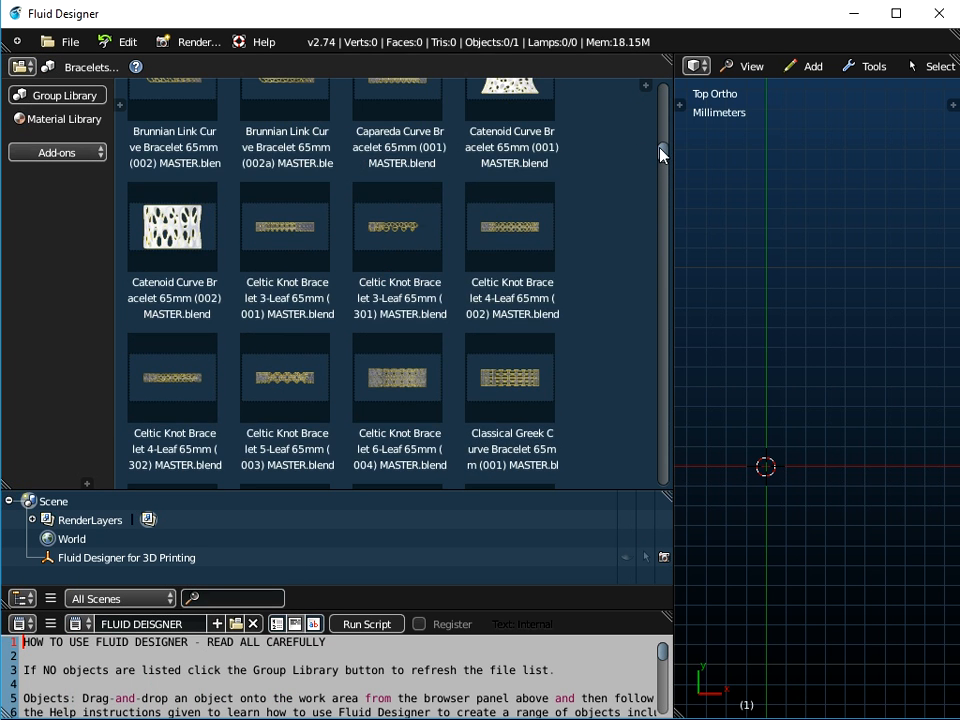
drag(661, 144, 660, 92)
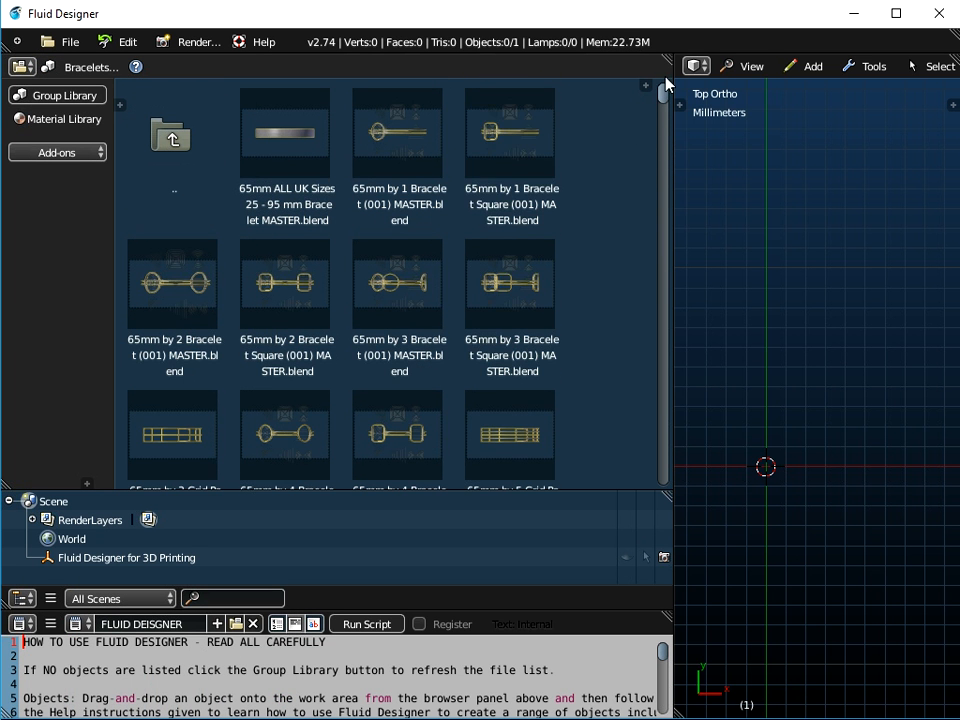
click(504, 278)
scroll(400, 335, down, 3)
click(406, 330)
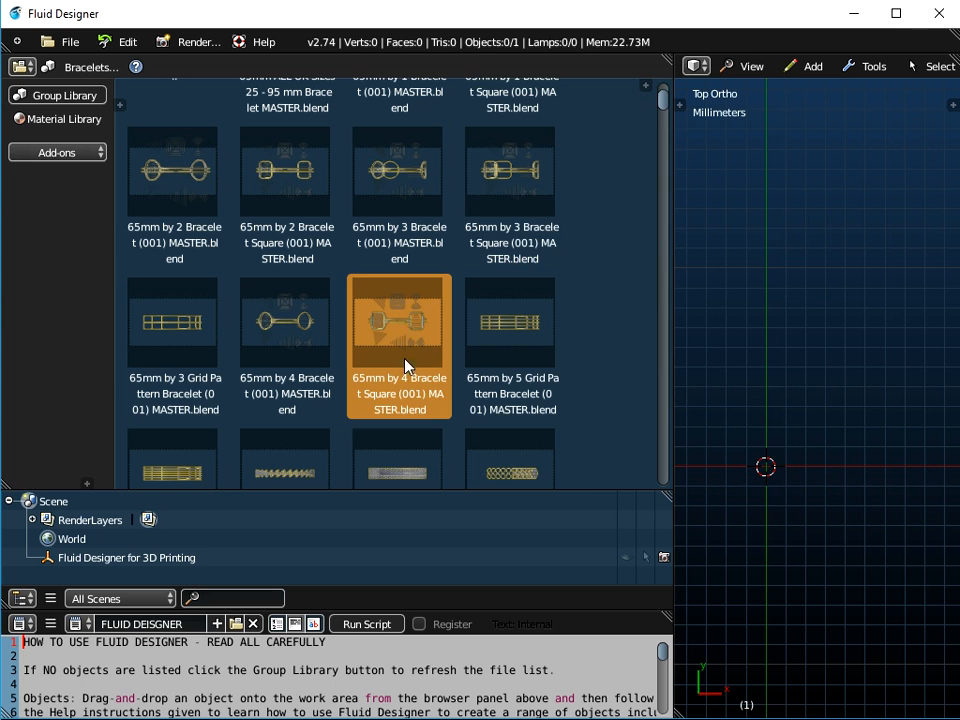
drag(415, 327, 746, 354)
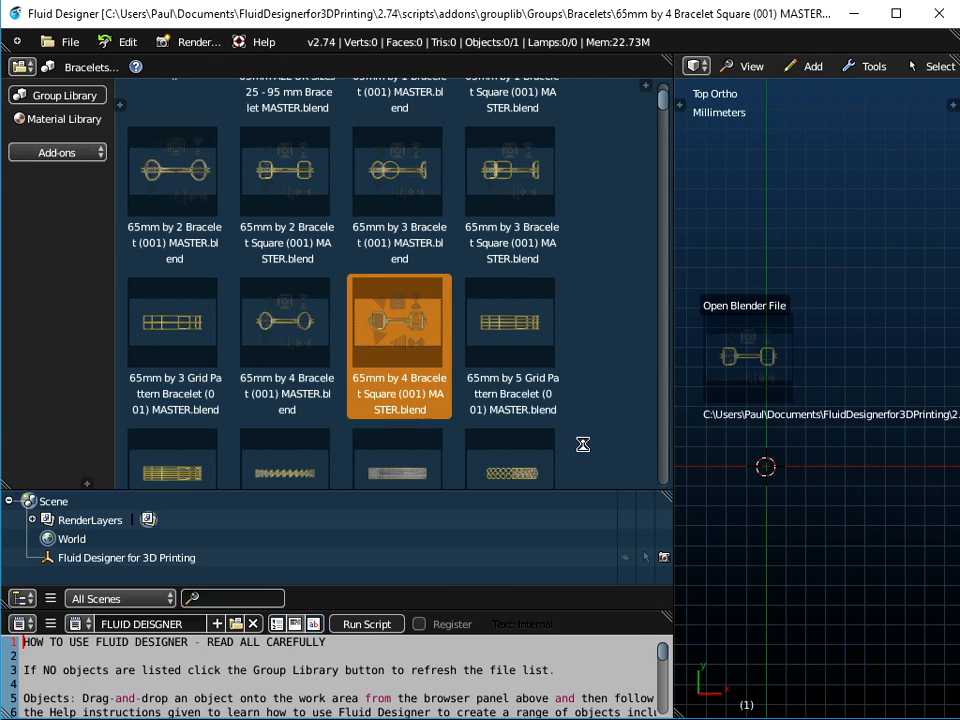
middle_drag(537, 337, 606, 272)
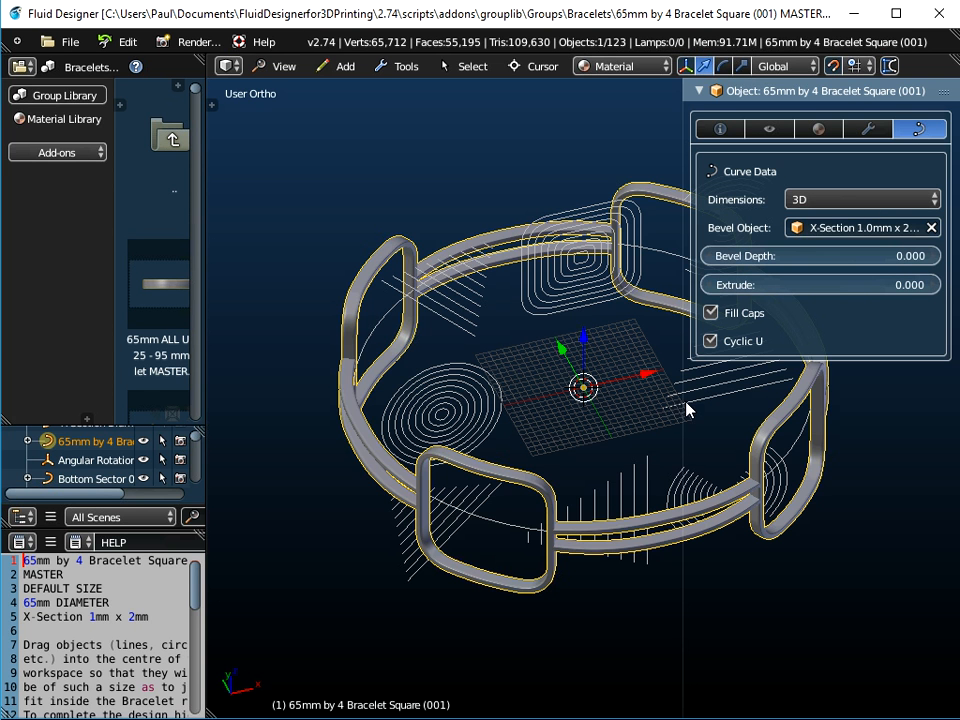
right_click(621, 424)
scroll(585, 399, down, 3)
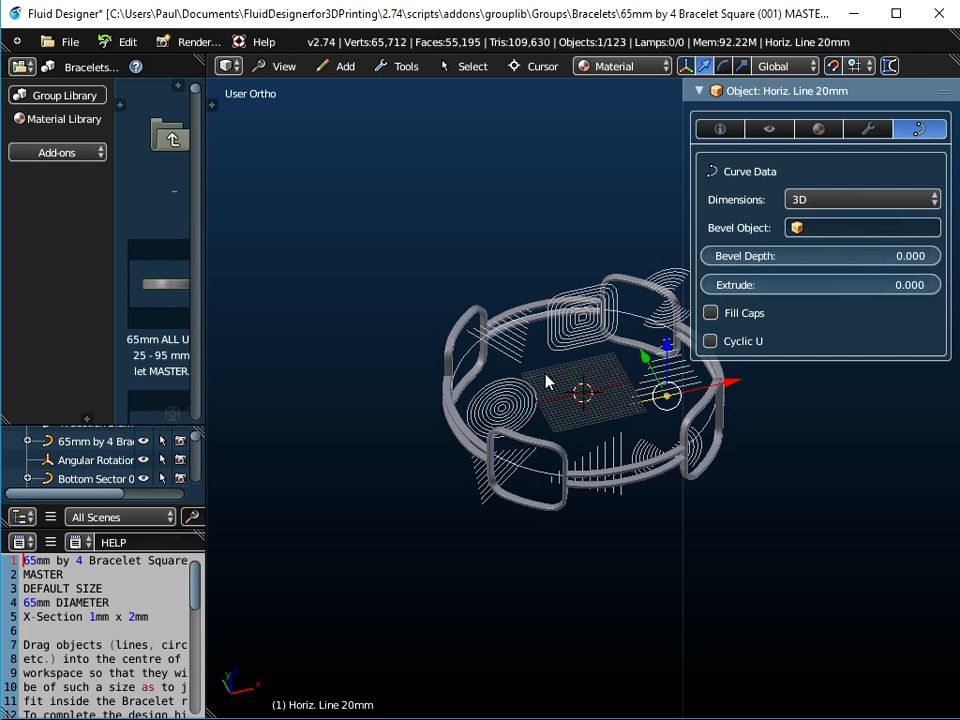
right_click(521, 456)
shift+middle_drag(574, 336, 519, 368)
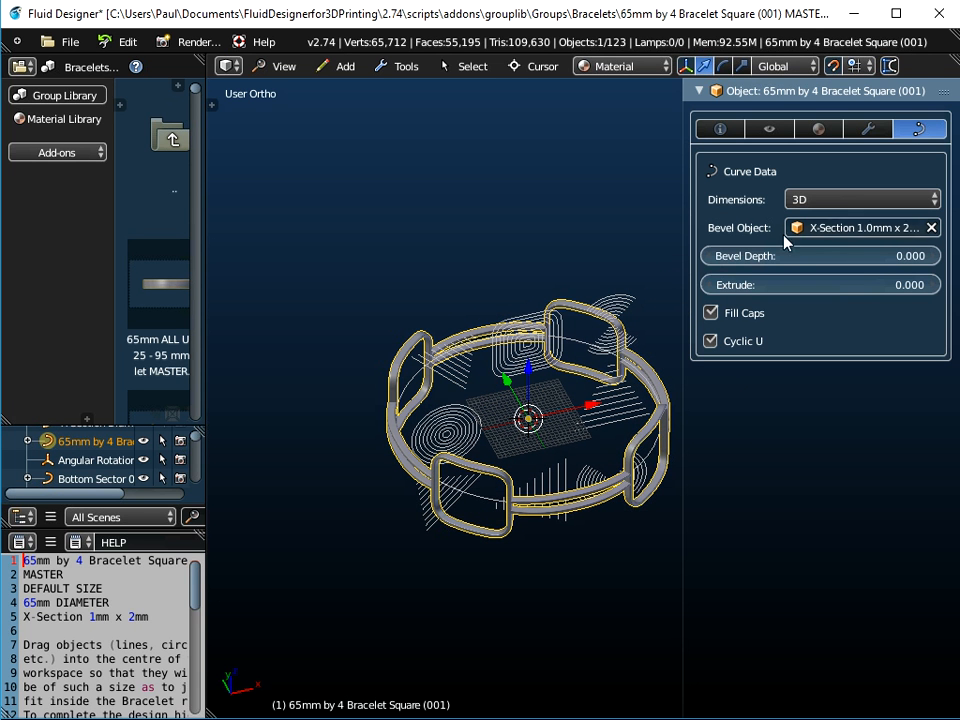
Append the Harrington Font - V object from the capital V file in the Patterns - Alphabet Harrington Font folder
click(70, 44)
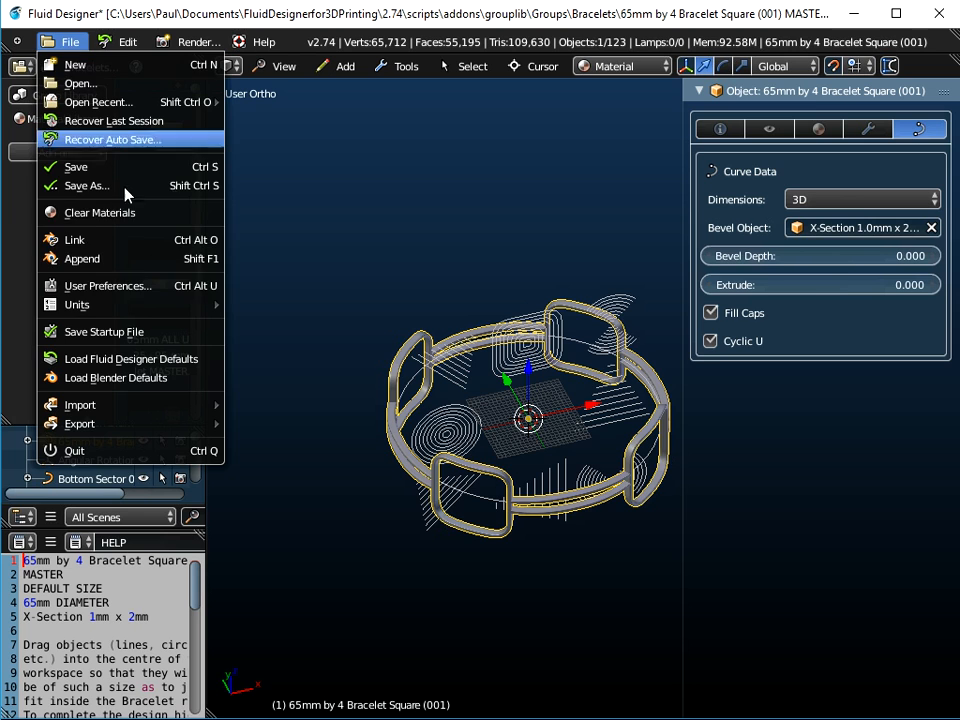
click(108, 255)
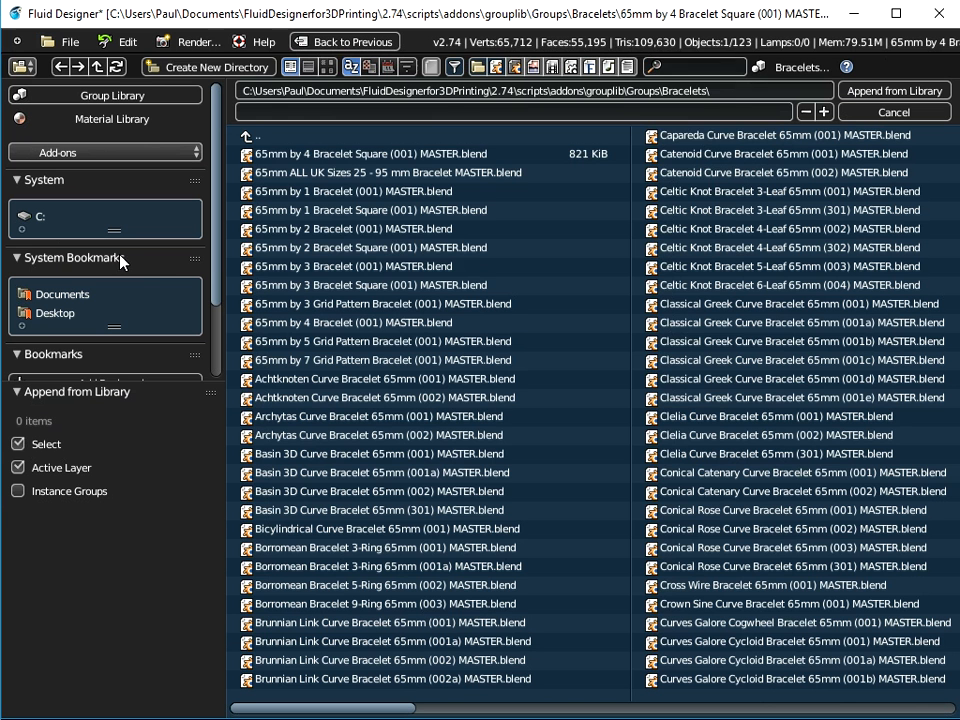
click(248, 137)
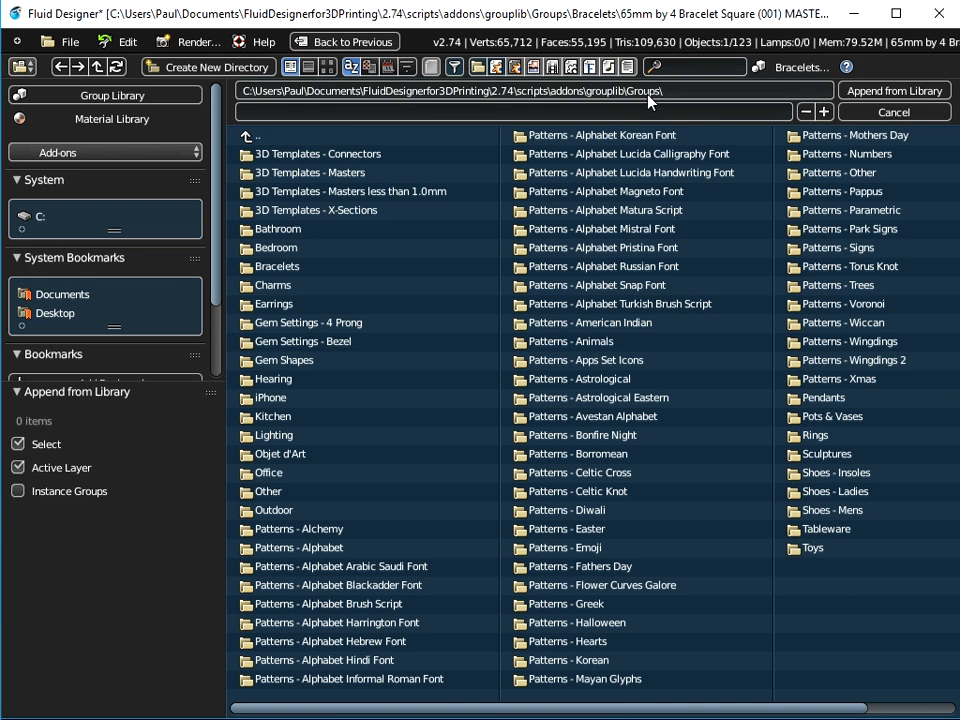
click(372, 623)
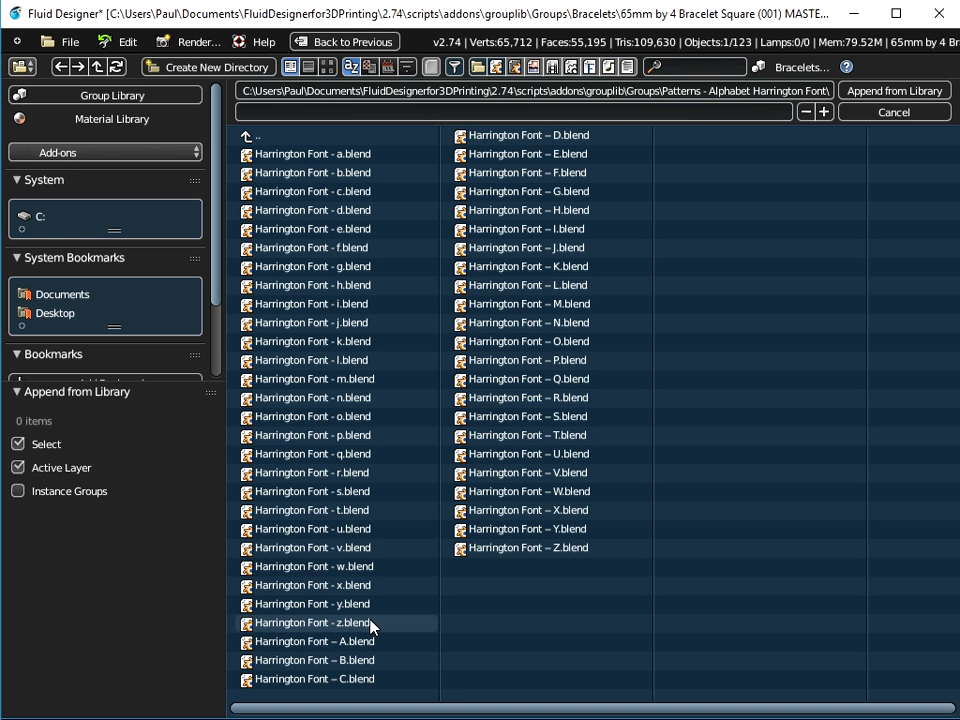
double_click(505, 472)
click(271, 229)
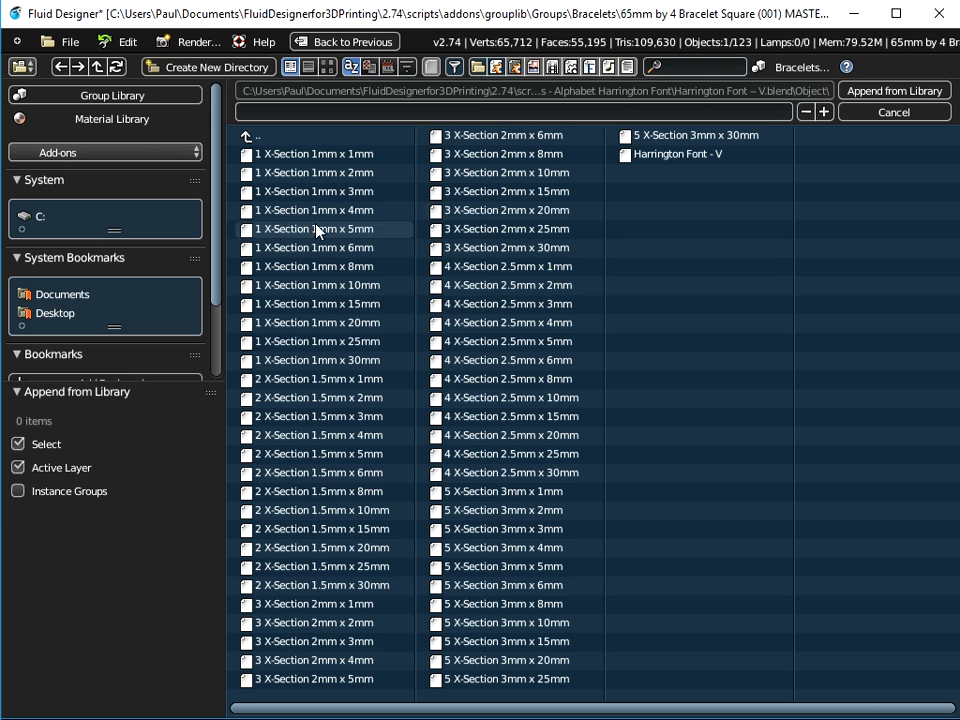
click(641, 155)
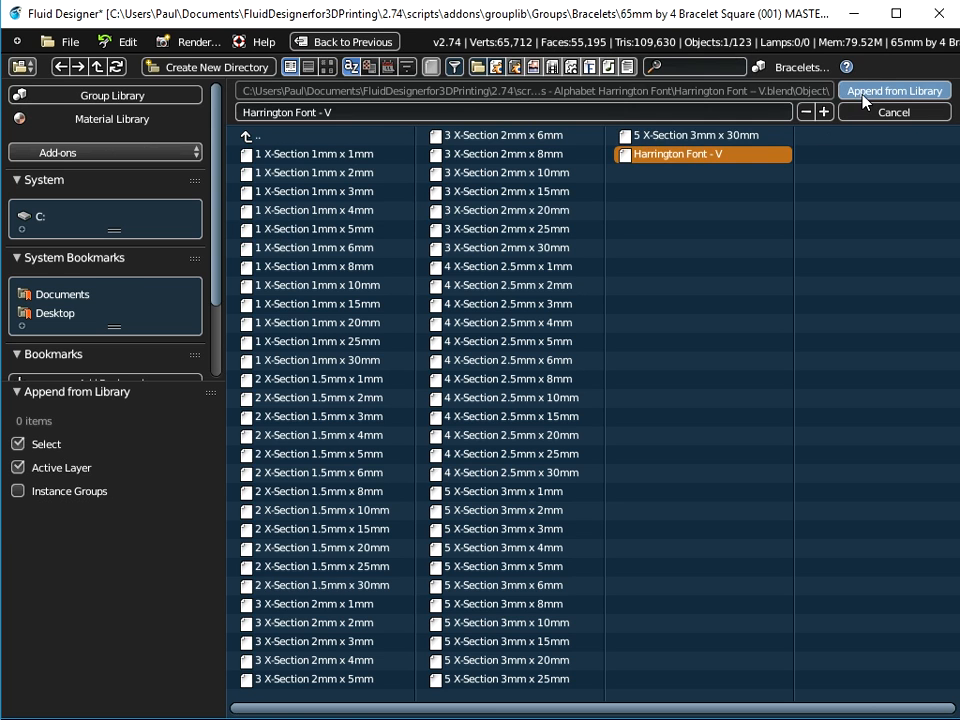
click(894, 91)
scroll(532, 459, up, 6)
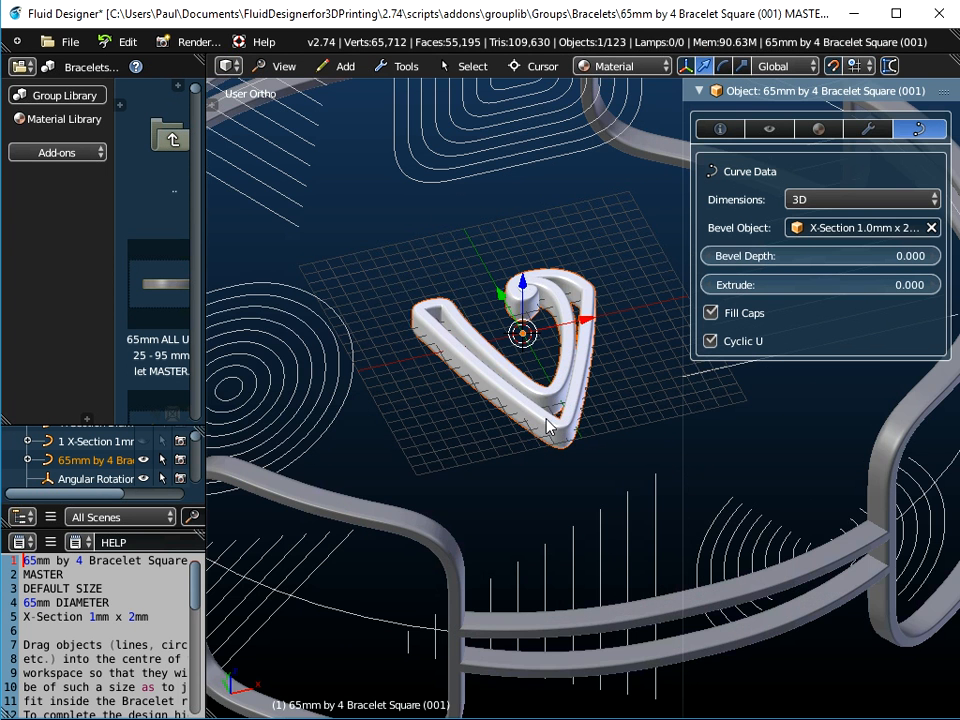
scroll(560, 466, down, 4)
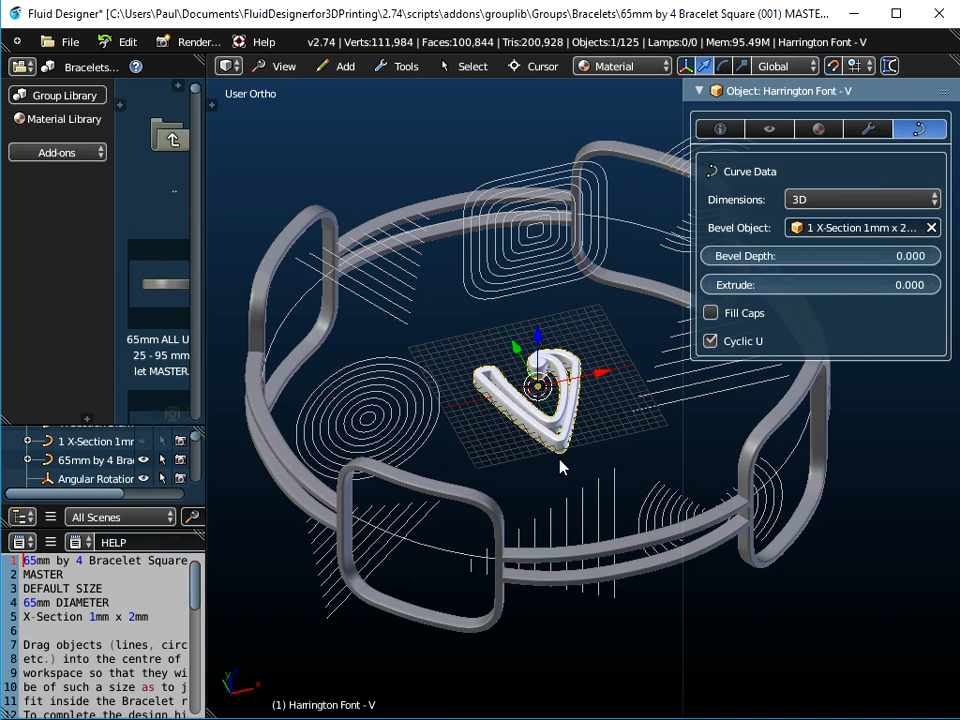
Reduce the bracelet's Set the Columns modifier count to 1
right_click(467, 508)
mouse_move(560, 384)
middle_down()
mouse_move(570, 334)
mouse_move(559, 397)
middle_up()
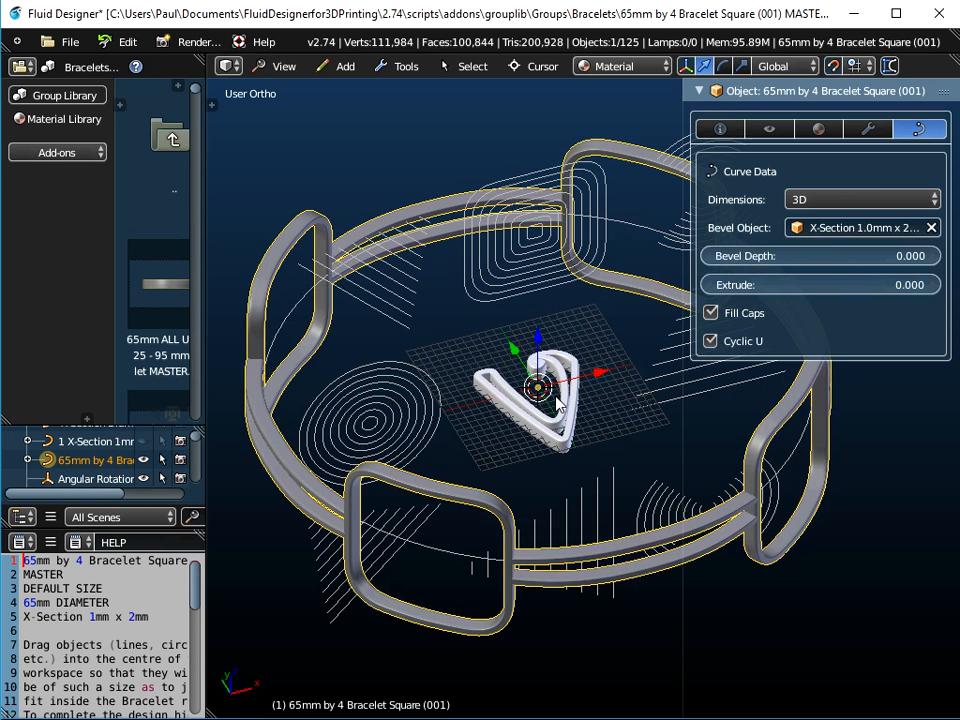
click(864, 132)
click(711, 193)
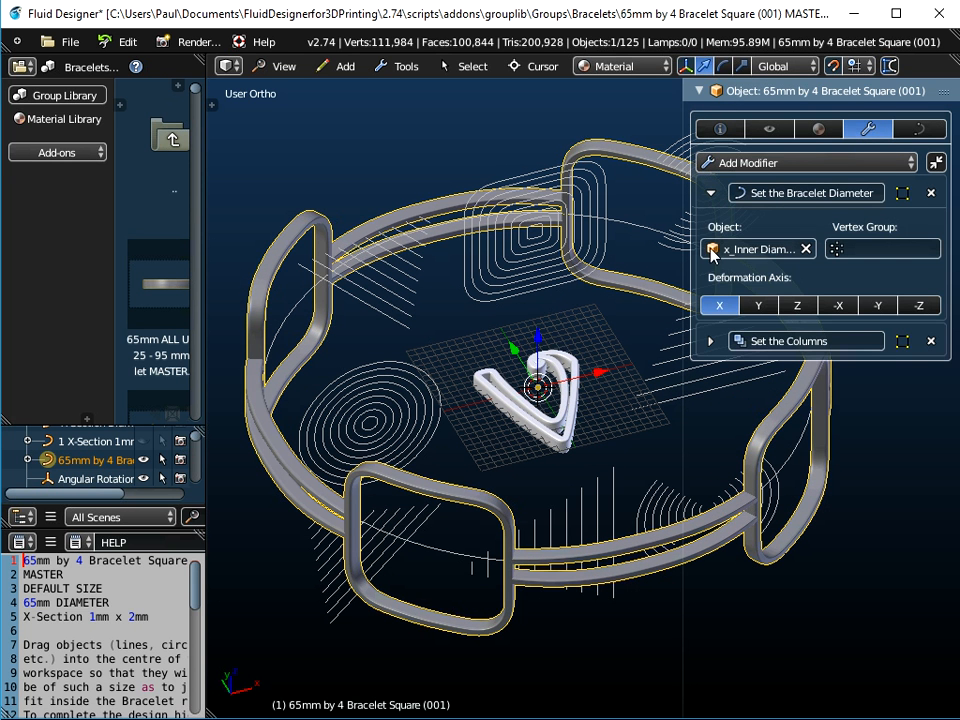
click(711, 193)
click(711, 228)
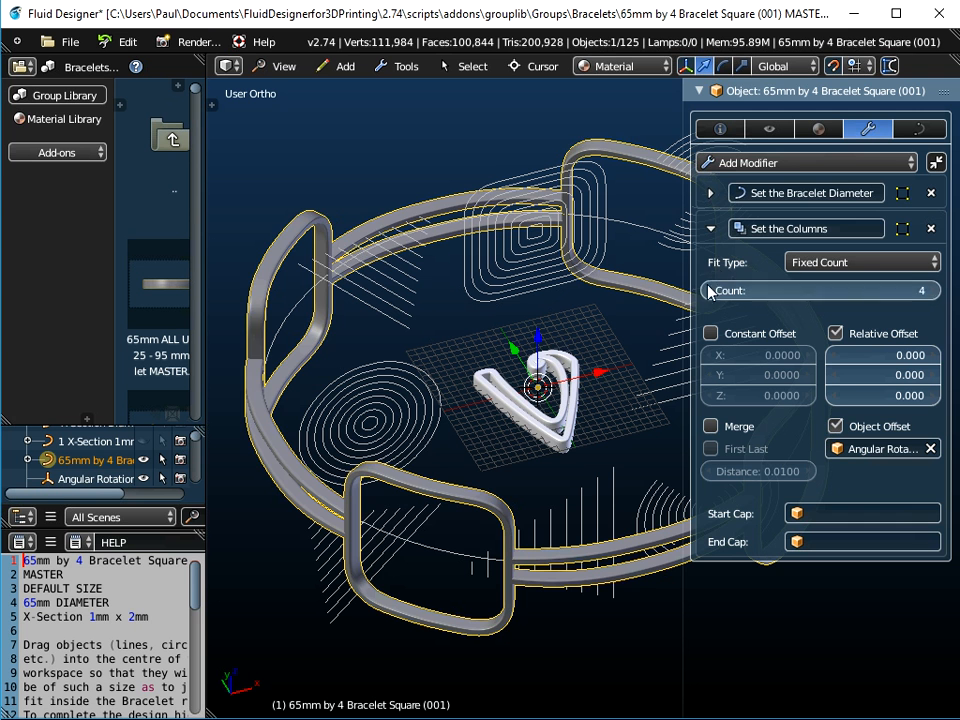
click(708, 290)
click(708, 290)
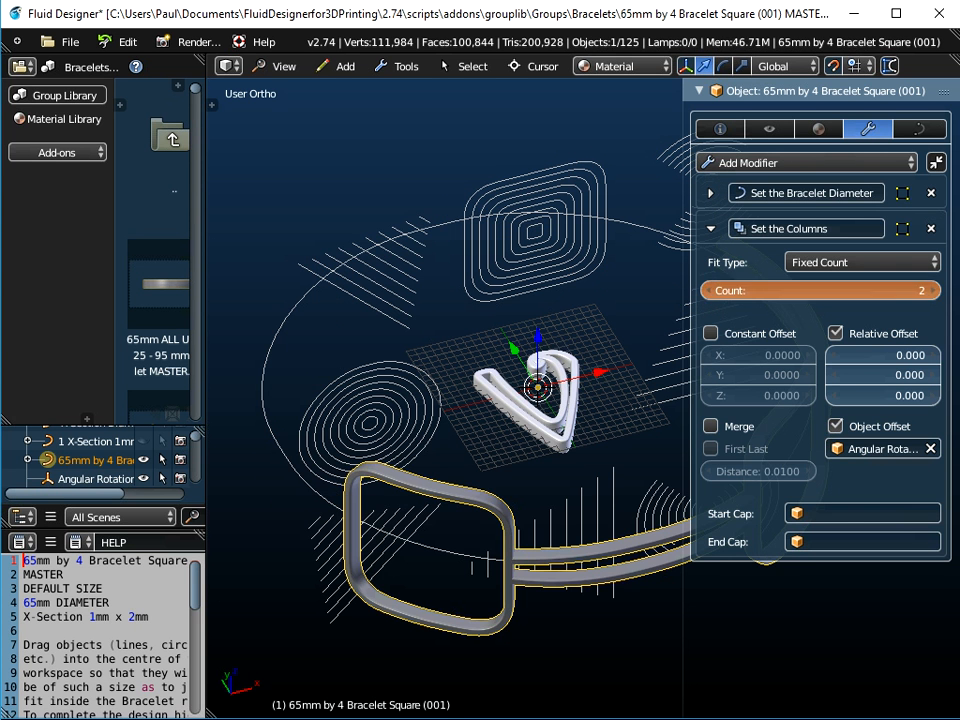
click(708, 290)
scroll(553, 444, down, 3)
mouse_move(553, 444)
middle_down()
mouse_move(463, 450)
mouse_move(530, 440)
mouse_move(561, 422)
mouse_move(545, 432)
middle_up()
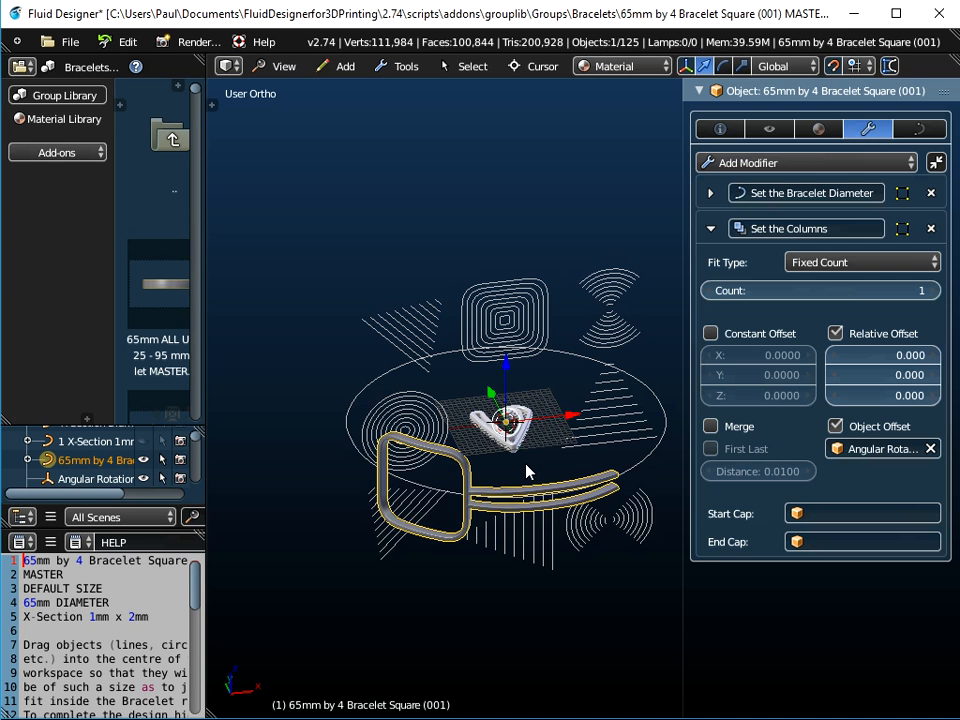
Rotate the letter V by 90 degrees about the global X axis
scroll(527, 460, up, 3)
right_click(527, 447)
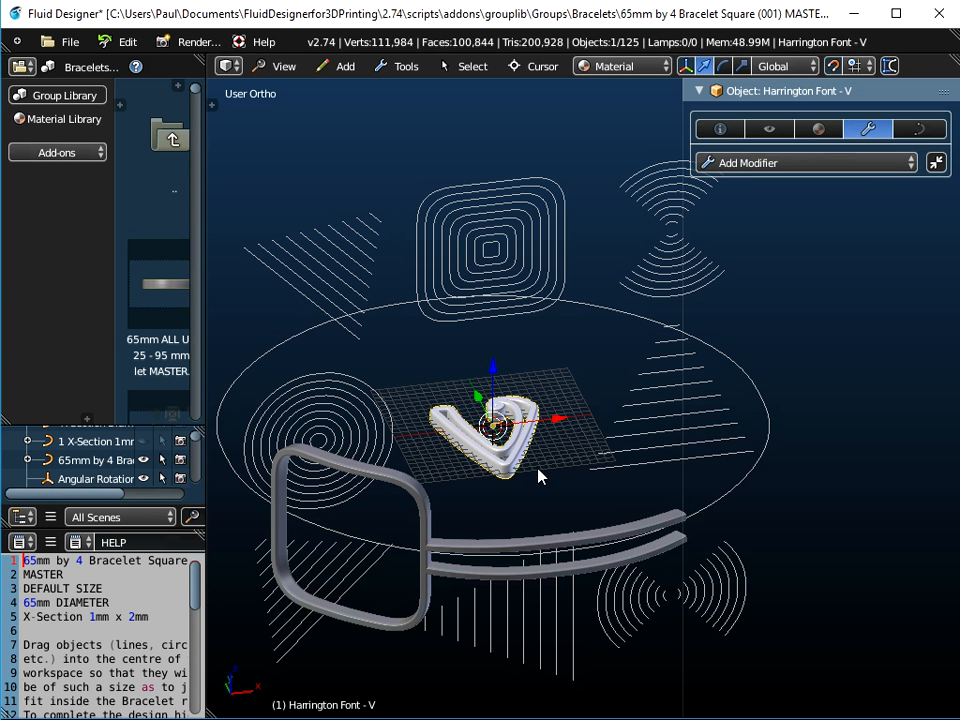
text(rx)
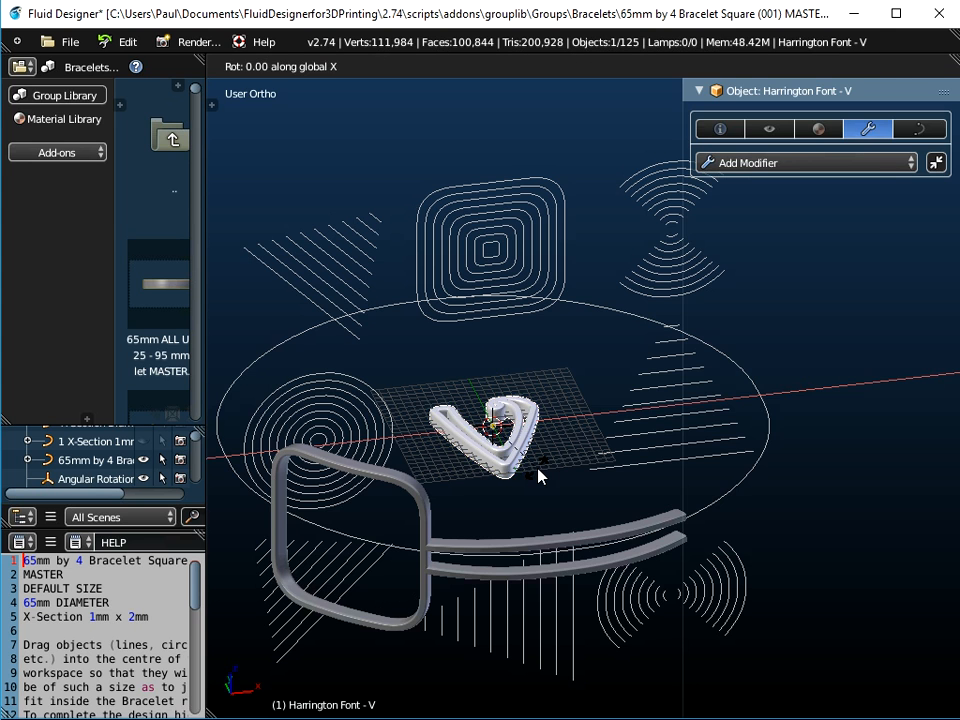
text(90)
key(Return)
mouse_move(538, 474)
middle_down()
mouse_move(566, 474)
mouse_move(597, 445)
mouse_move(520, 472)
middle_up()
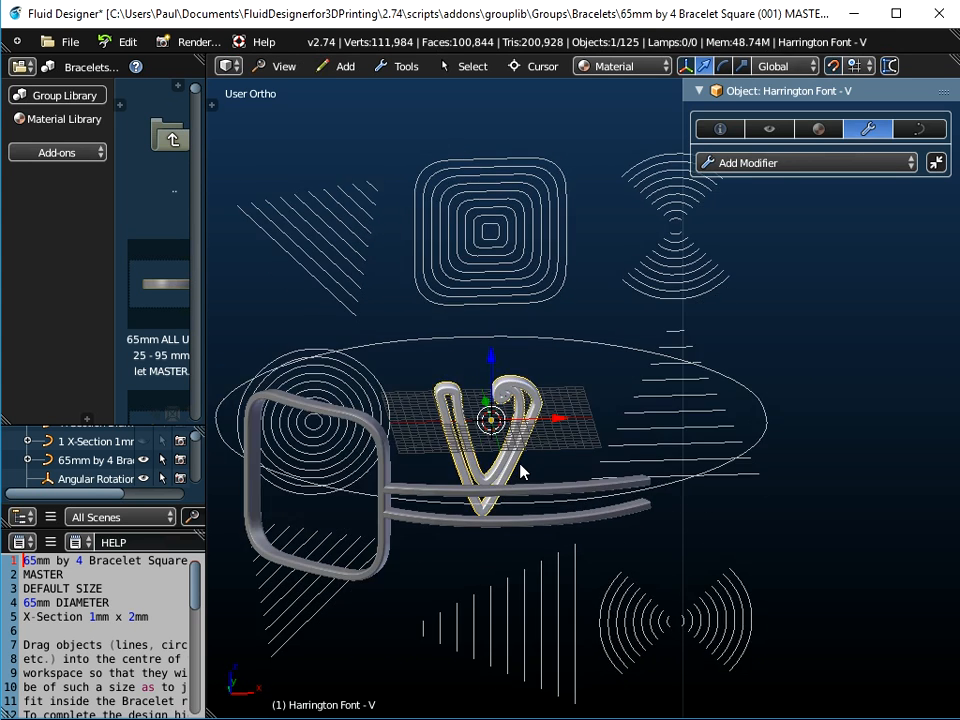
Compare the letter V with the bracelet's undeformed square frame in Edit Mode from the front view
right_click(389, 453)
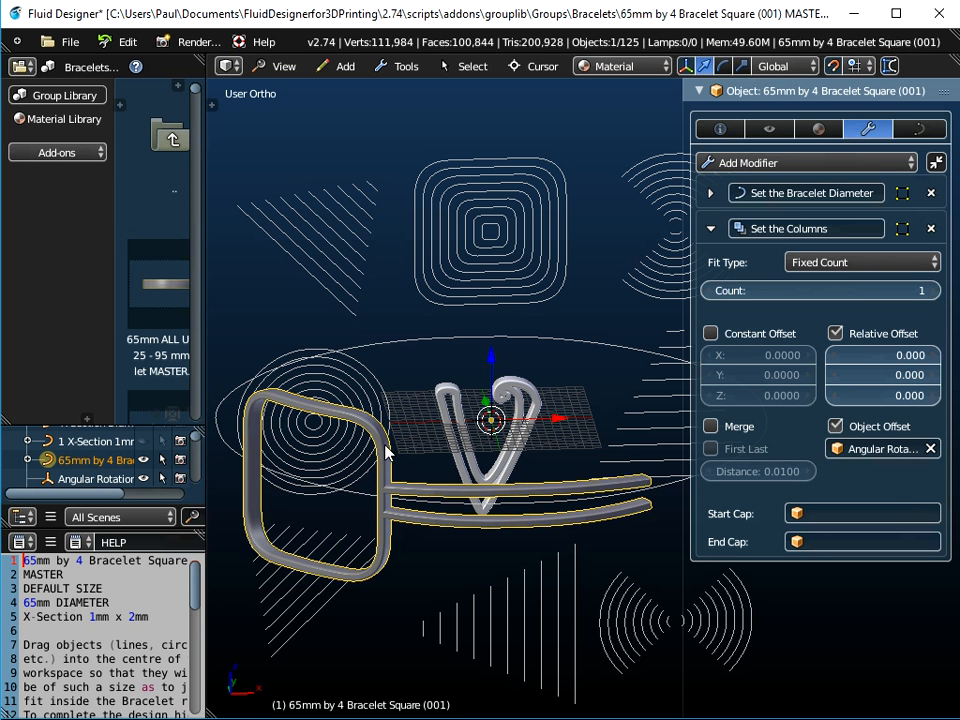
key(Tab)
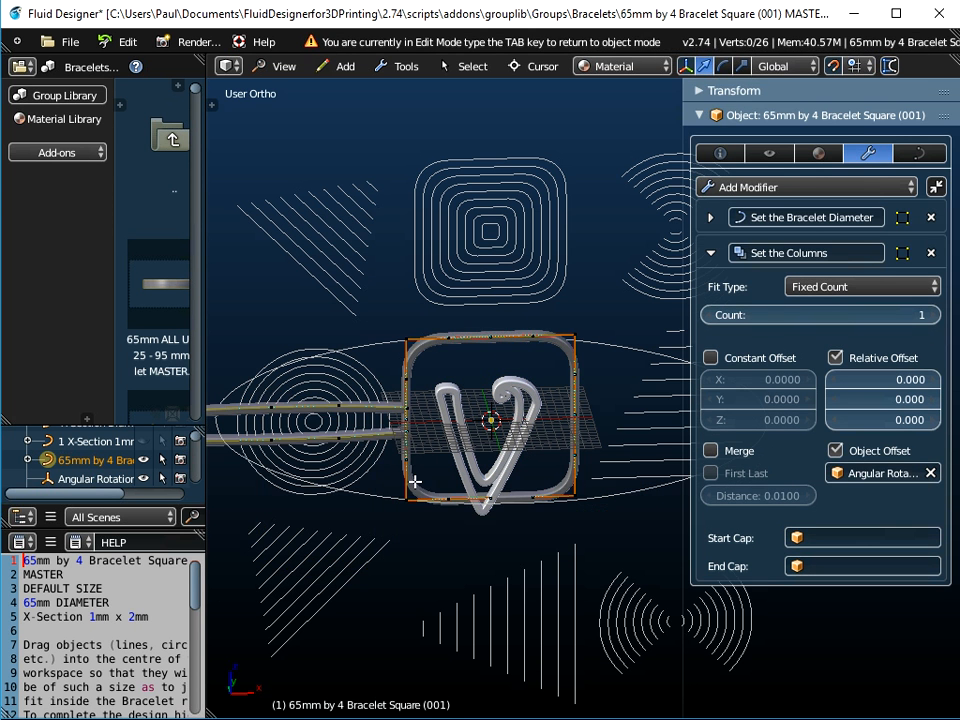
click(285, 68)
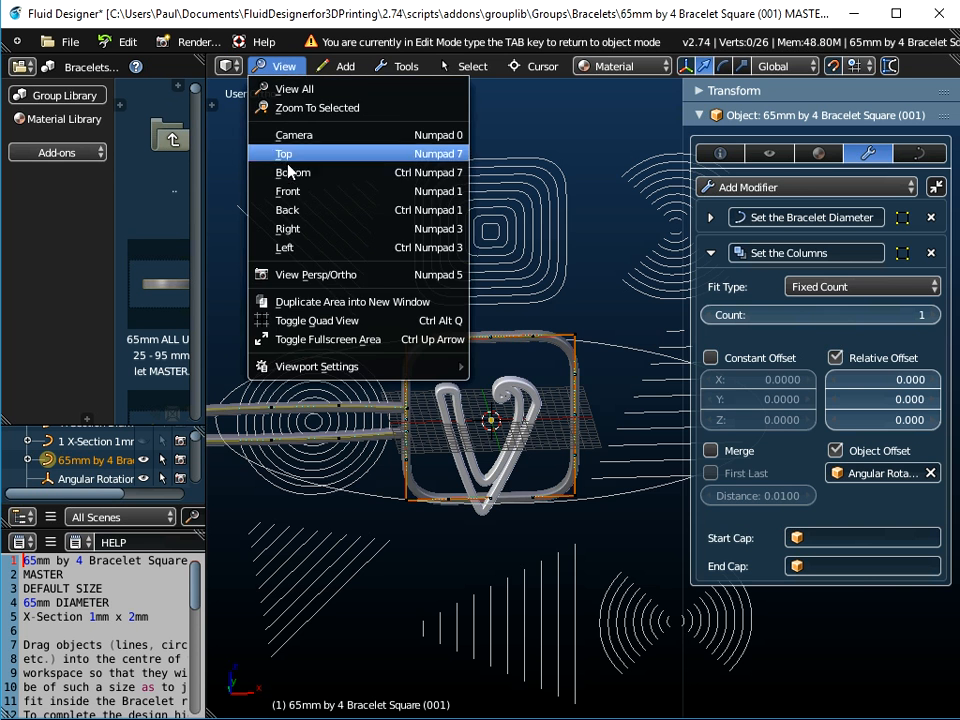
click(285, 191)
scroll(505, 462, up, 2)
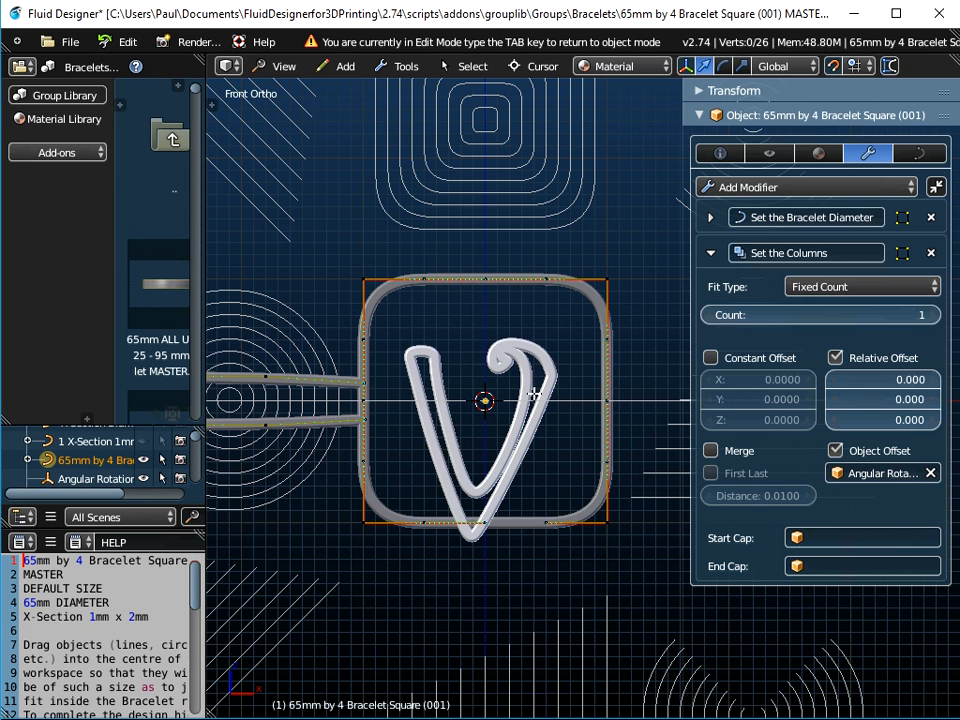
key(Tab)
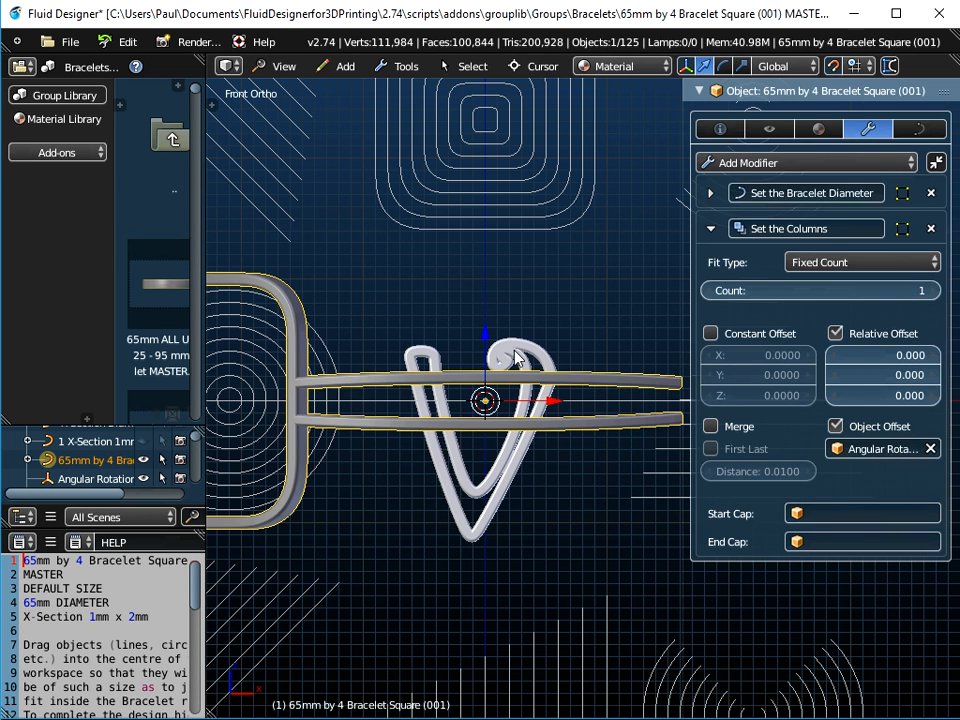
Move the letter V up about 4 mm along Z and scale it uniformly by about 1.2
right_click(493, 345)
key(g)
key(z)
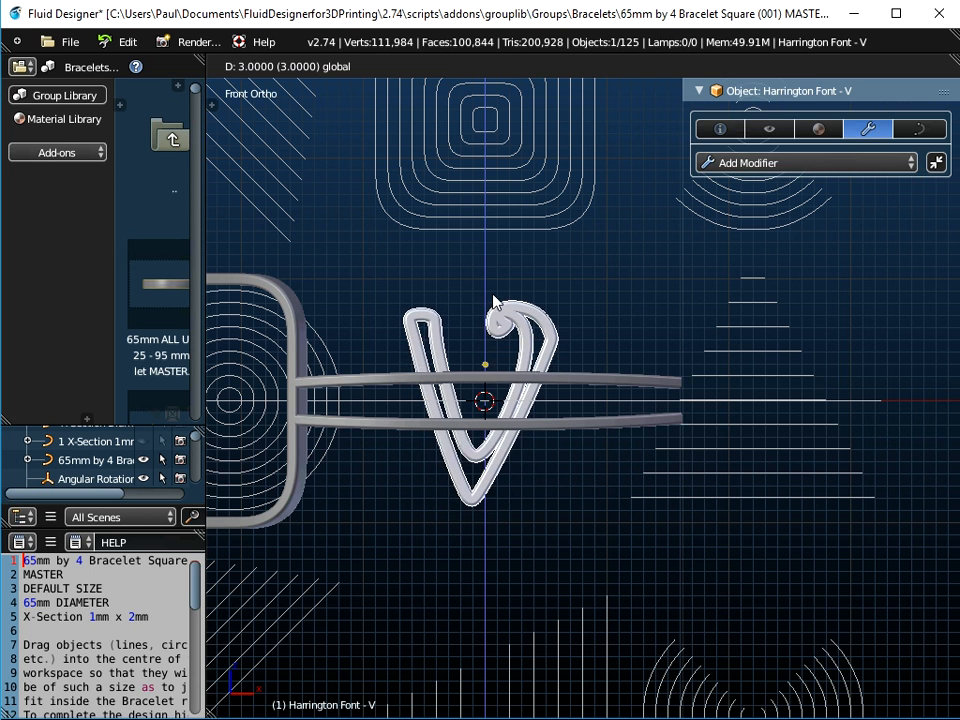
click(504, 289)
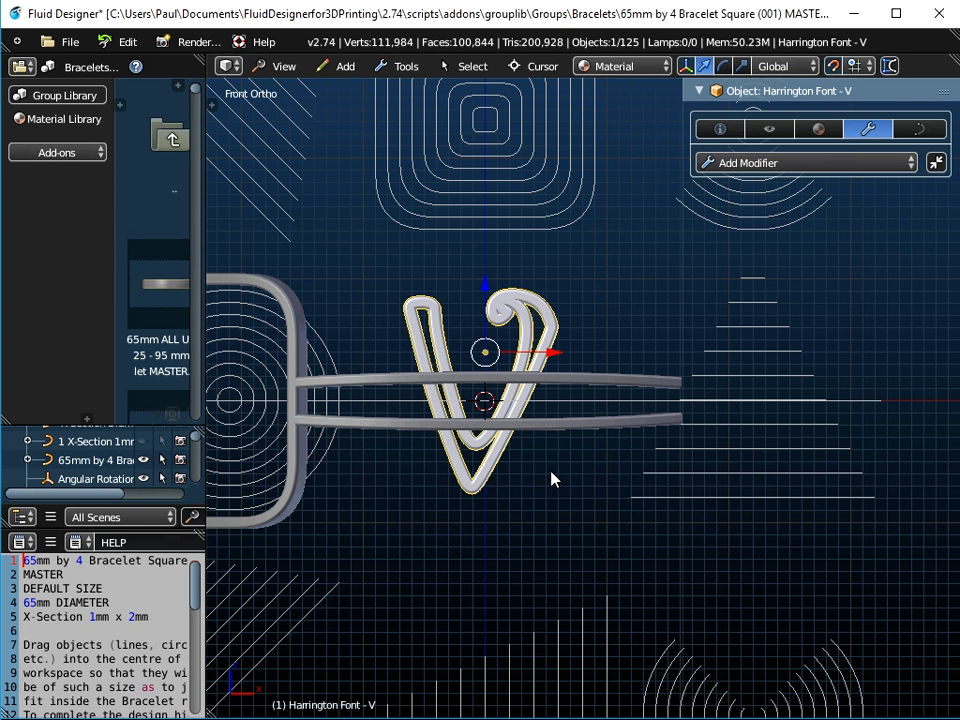
key(s)
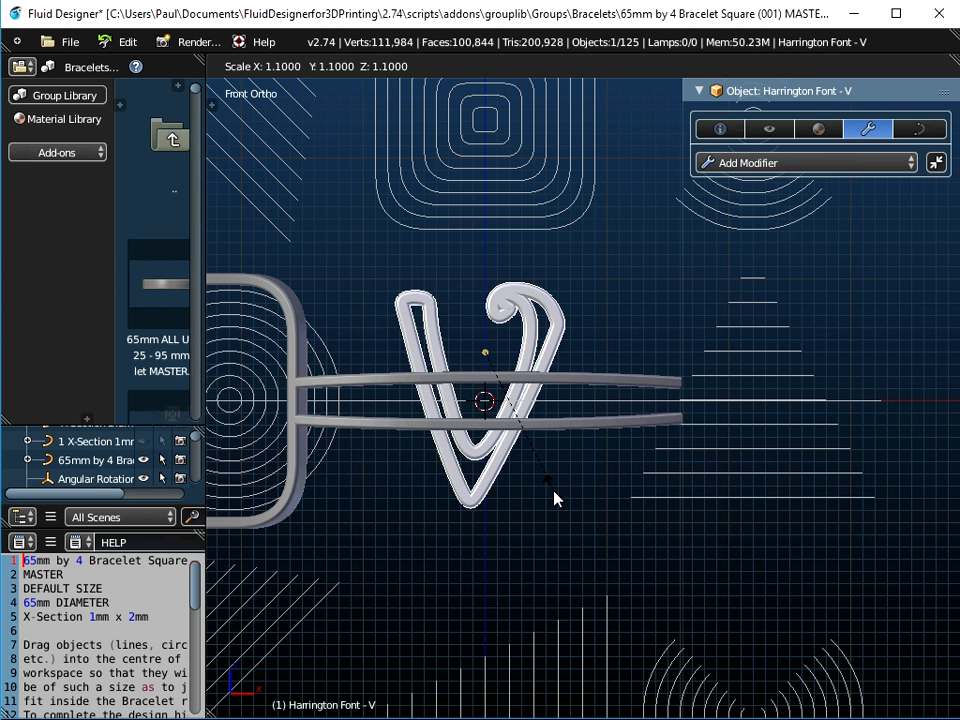
click(559, 507)
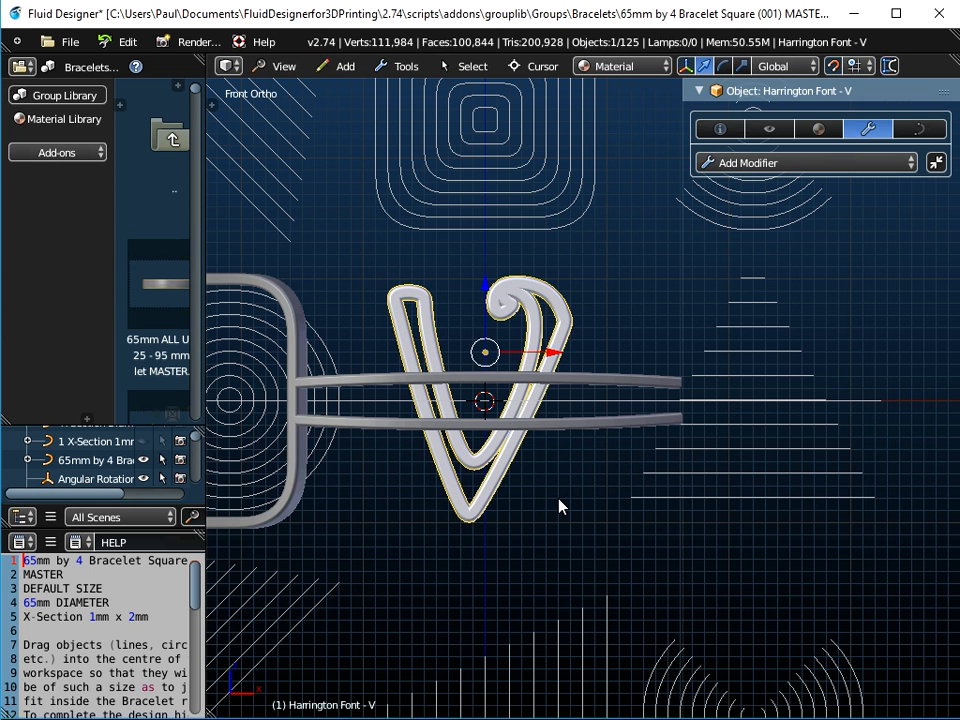
Apply the letter V's scale and check its fit inside the bracelet's undeformed square frame in Edit Mode
key(ctrl+a)
click(559, 505)
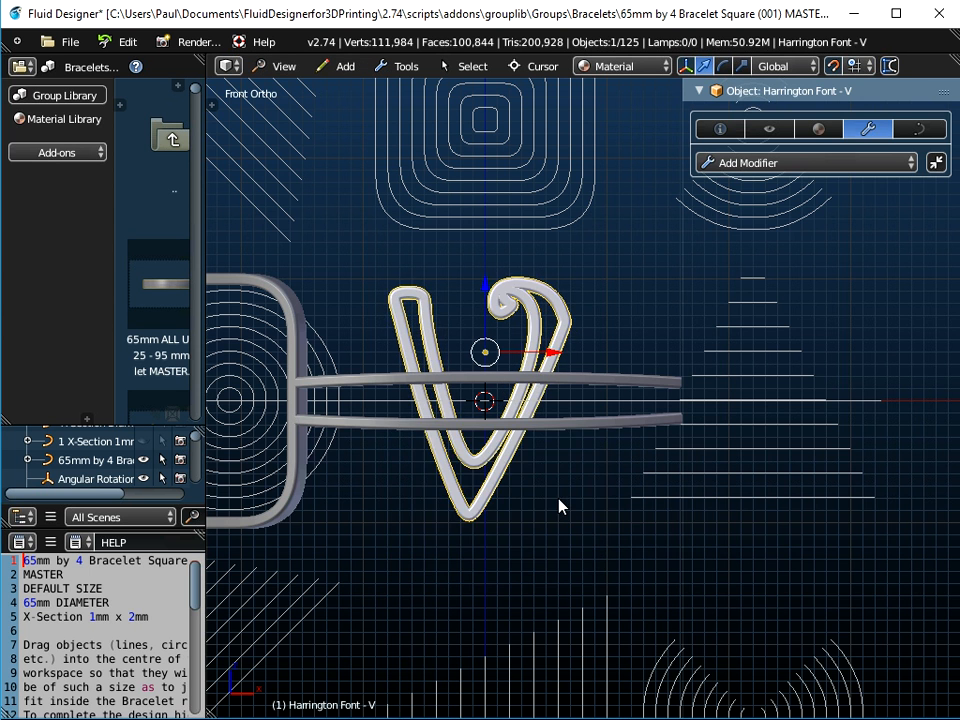
right_click(347, 429)
key(Tab)
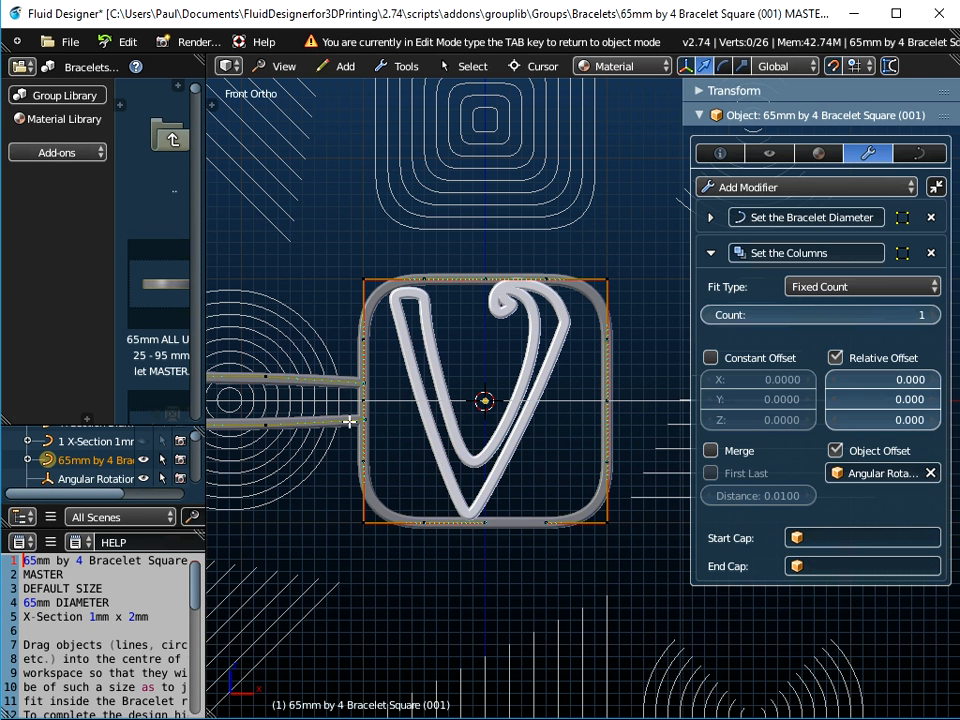
scroll(438, 427, up, 1)
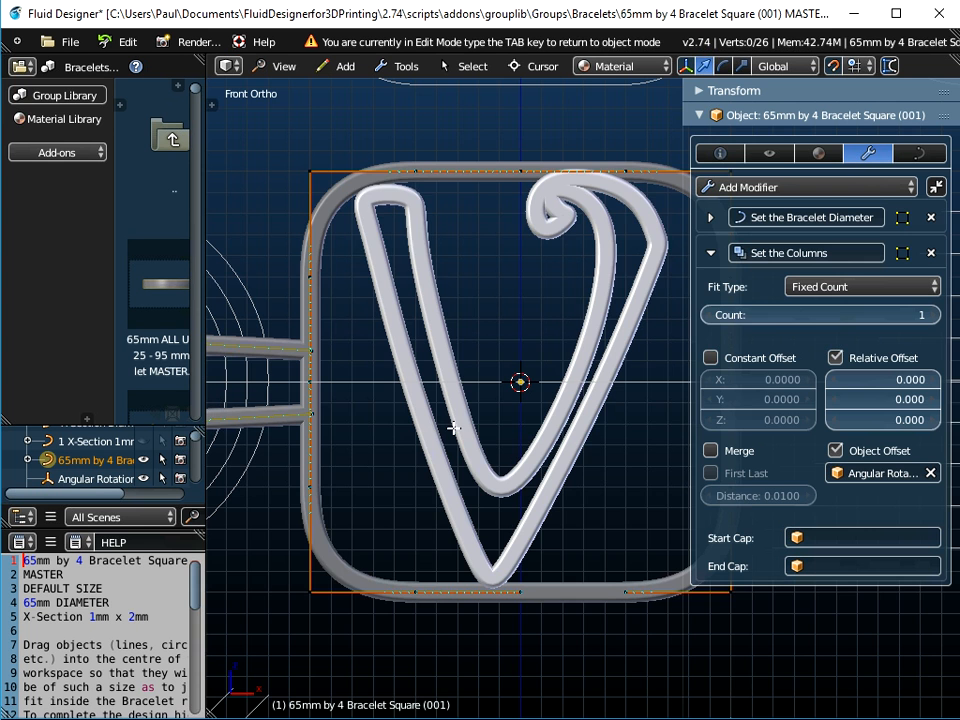
scroll(477, 437, up, 1)
scroll(500, 548, up, 2)
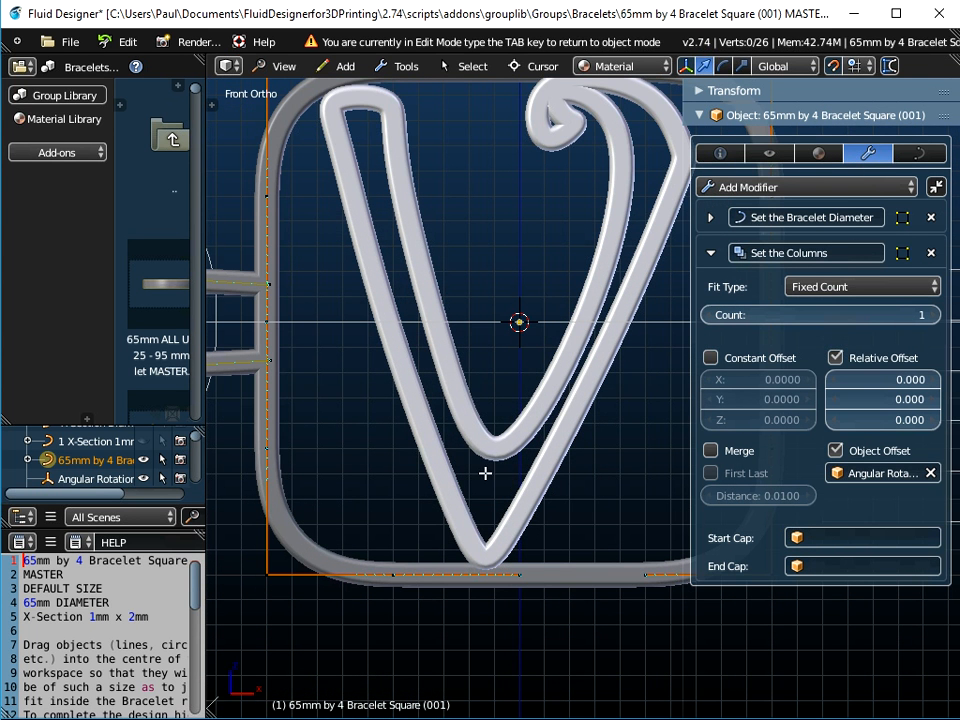
scroll(408, 170, down, 2)
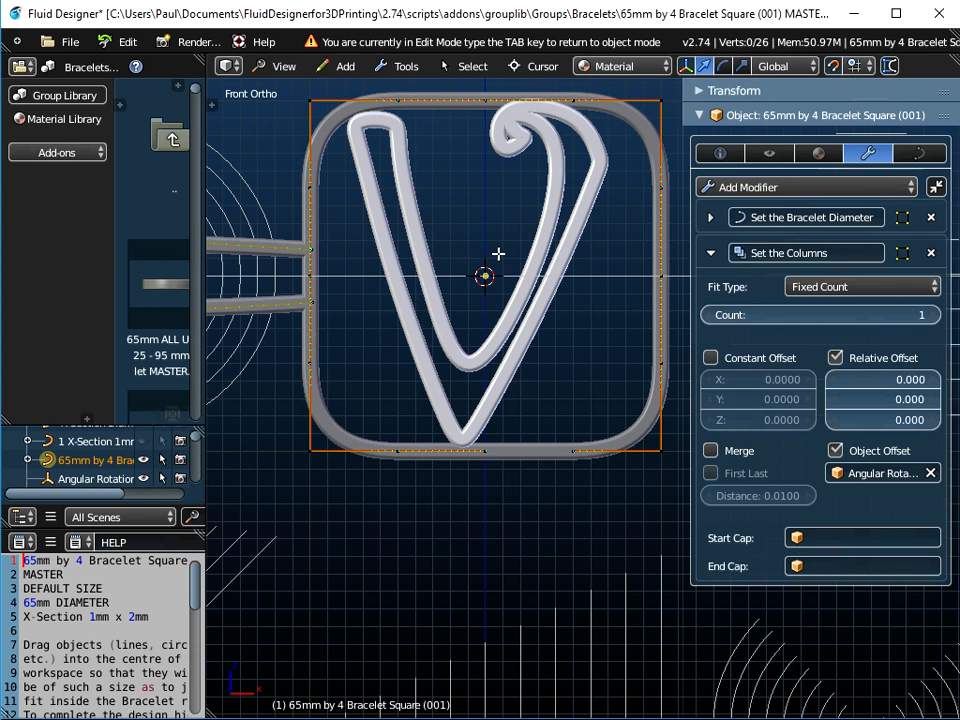
key(Tab)
With snapping off, move the two control points at the top of the letter V's straight stroke slightly up along Z in Edit Mode
right_click(564, 182)
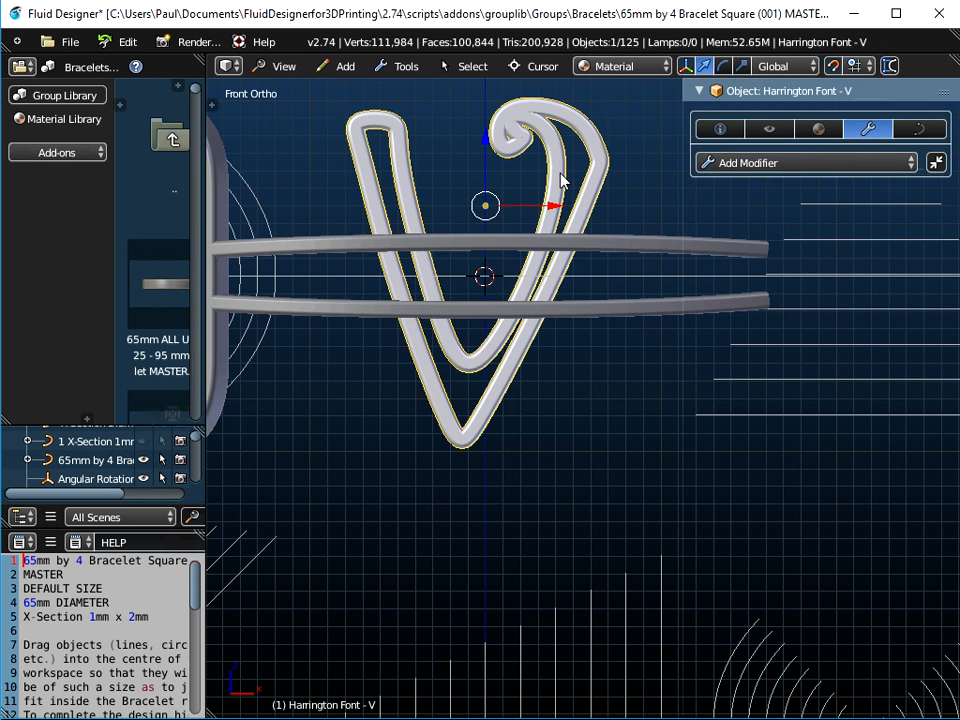
key(Tab)
shift+middle_drag(493, 171, 495, 293)
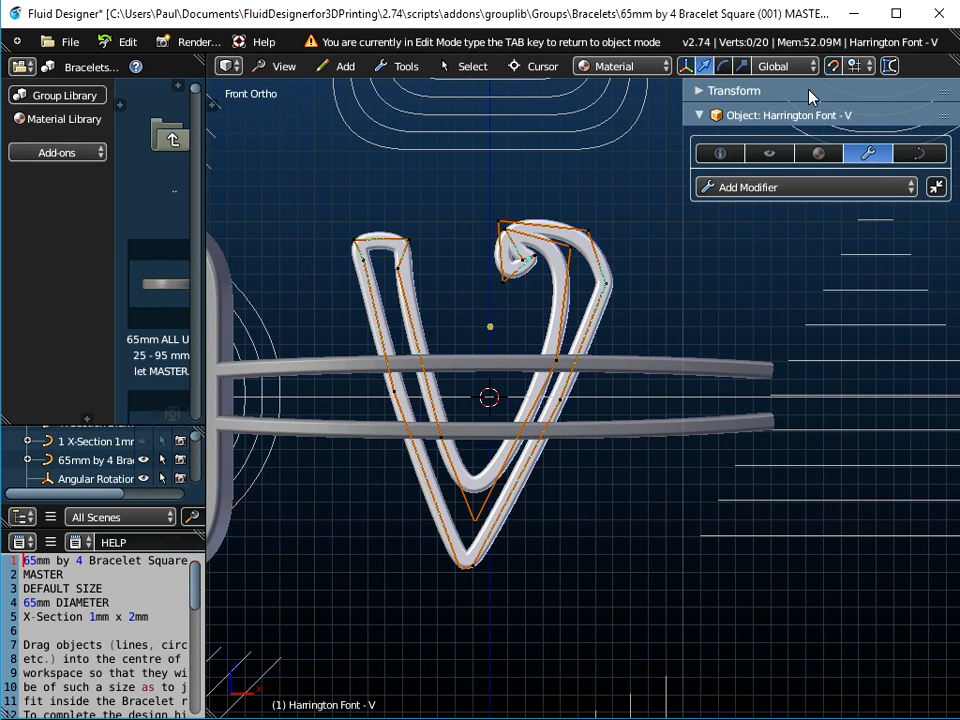
right_click(407, 237)
right_click(350, 237)
shift+right_click(407, 232)
scroll(381, 214, up, 4)
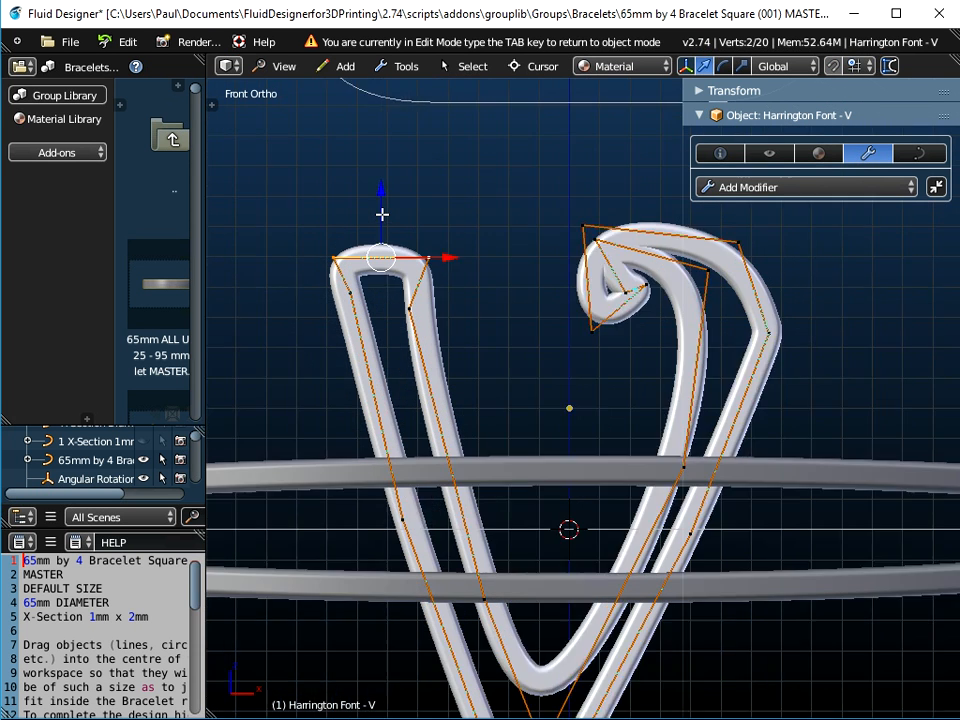
drag(380, 199, 380, 184)
scroll(509, 315, down, 3)
scroll(510, 298, down, 2)
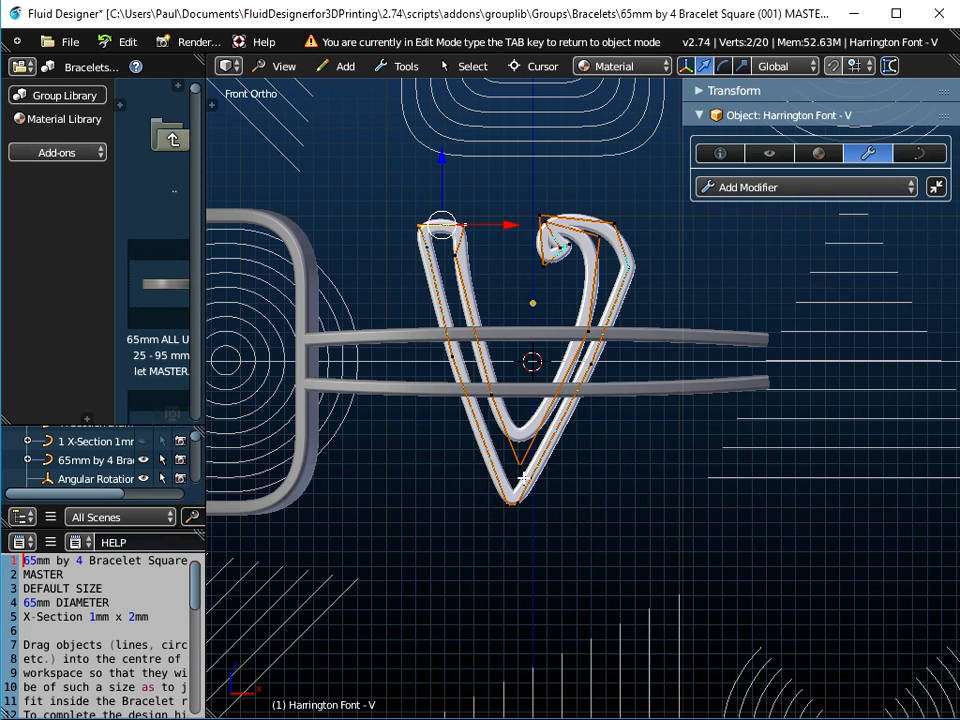
Move the two control points at the letter V's outer bottom tip slightly down along Z and return to Object Mode
scroll(521, 500, up, 4)
right_click(514, 497)
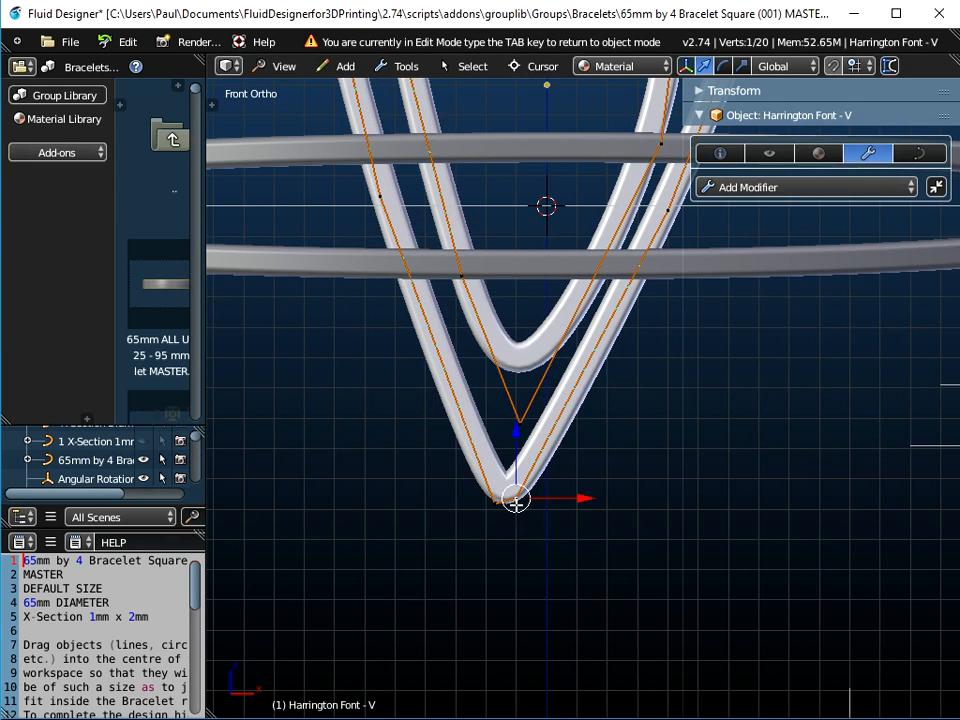
shift+right_click(483, 502)
drag(507, 438, 507, 452)
scroll(507, 452, down, 3)
key(Tab)
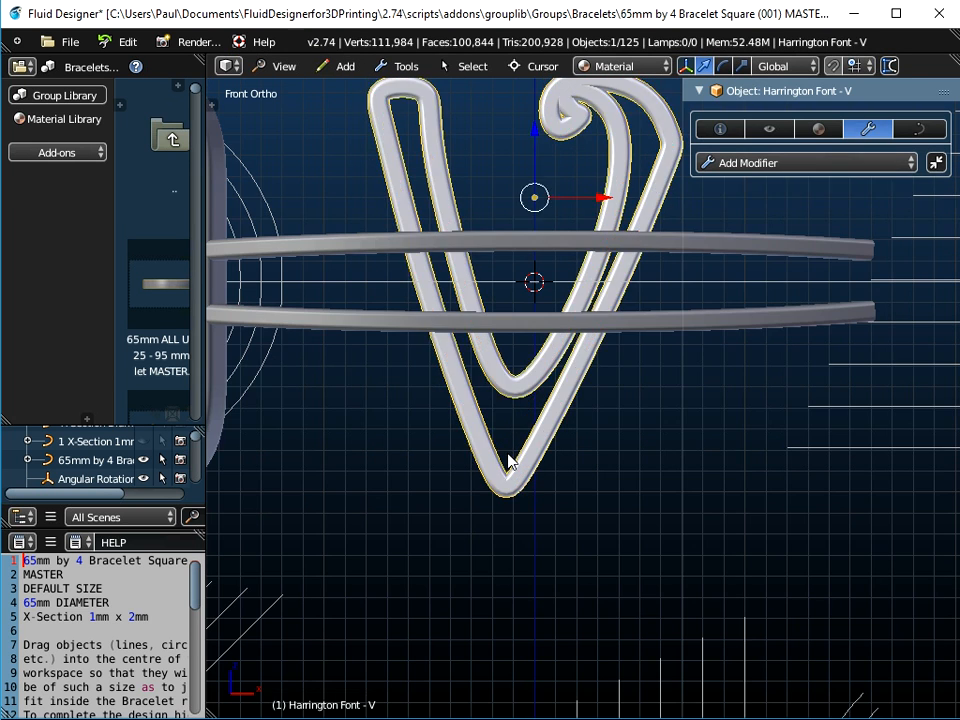
Check in the bracelet's Edit Mode how the adjusted letter V meets the square frame's upper and lower edges
scroll(509, 459, down, 2)
right_click(434, 367)
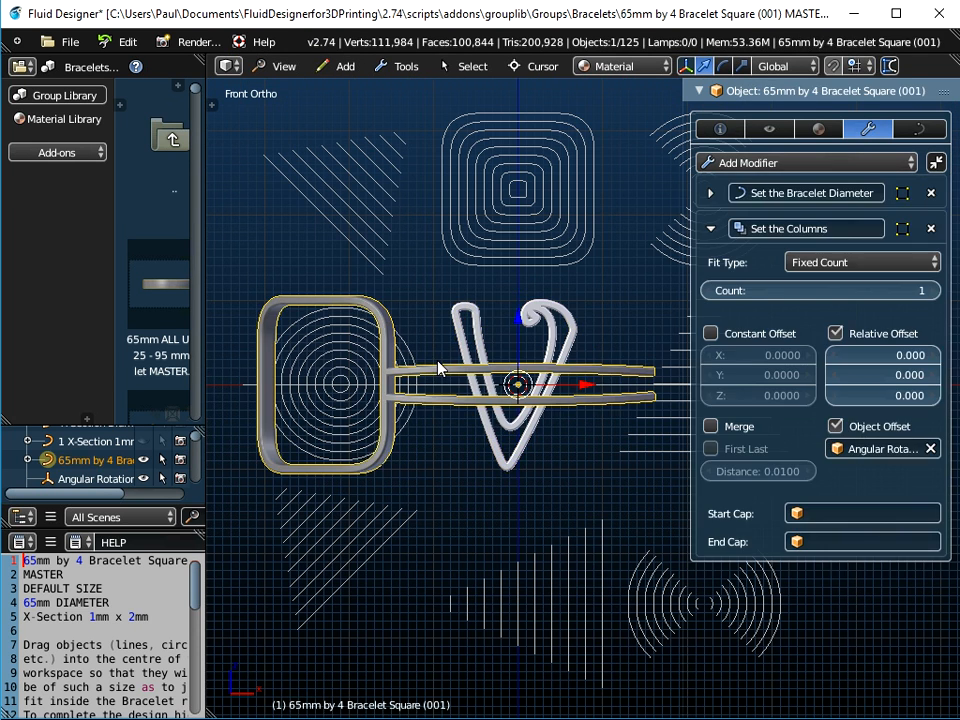
key(Tab)
scroll(514, 379, up, 5)
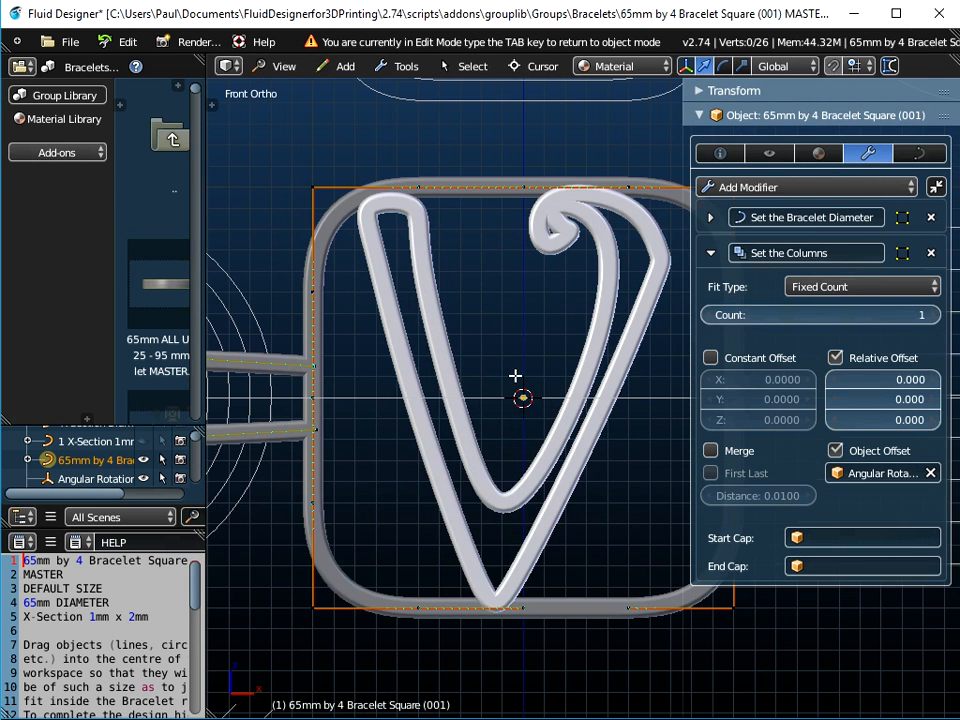
scroll(515, 375, down, 3)
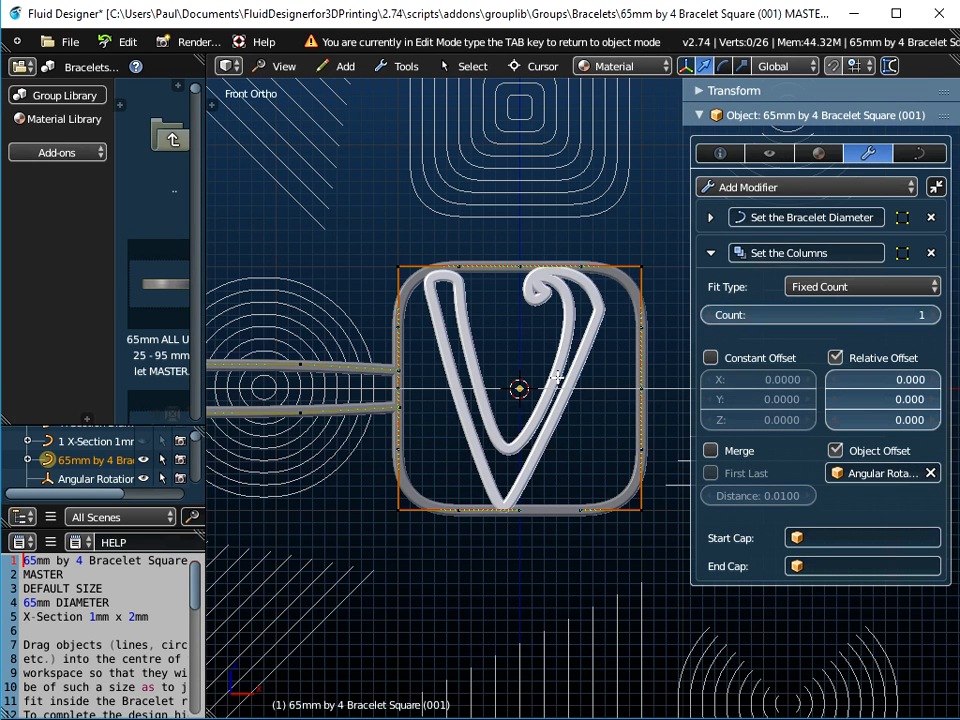
key(Tab)
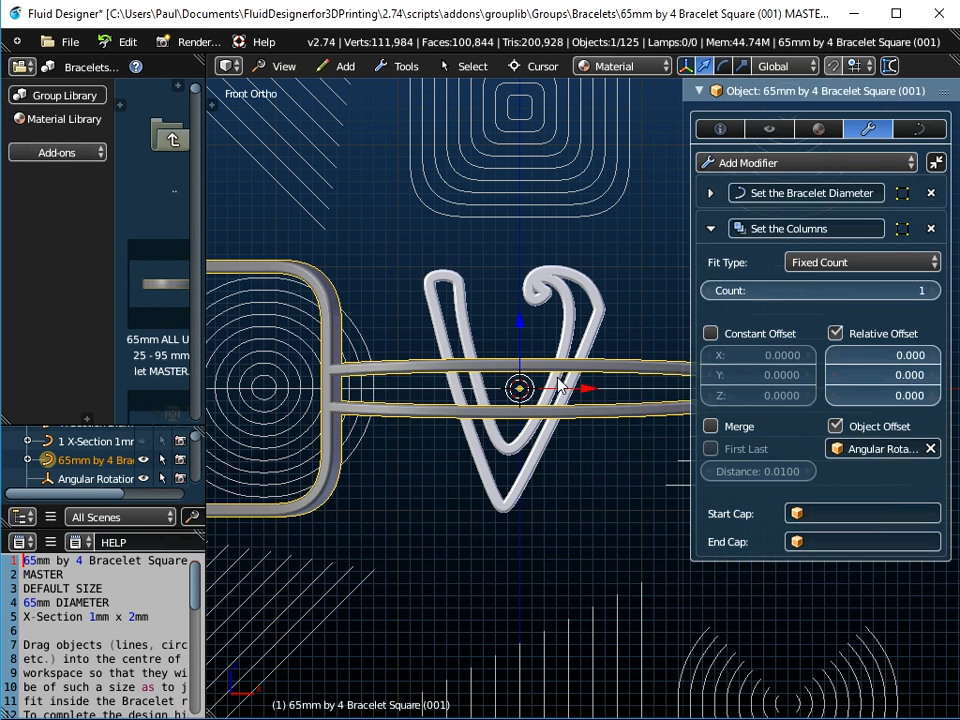
Rotate the letter V by 180 degrees about the global Z axis and show it in the top view
right_click(567, 316)
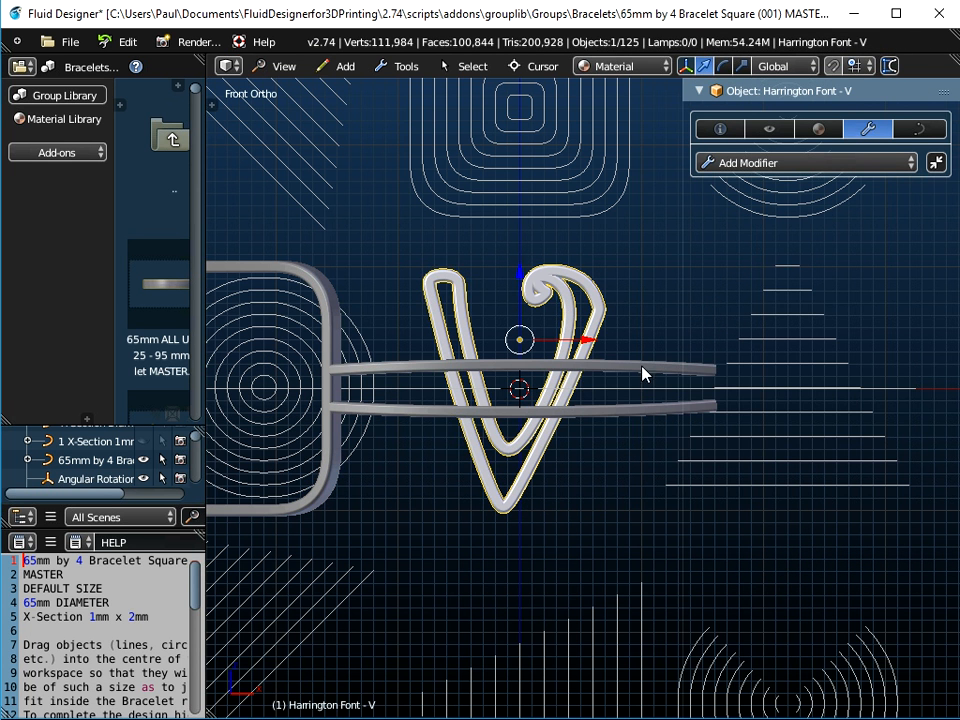
middle_drag(567, 305, 569, 375)
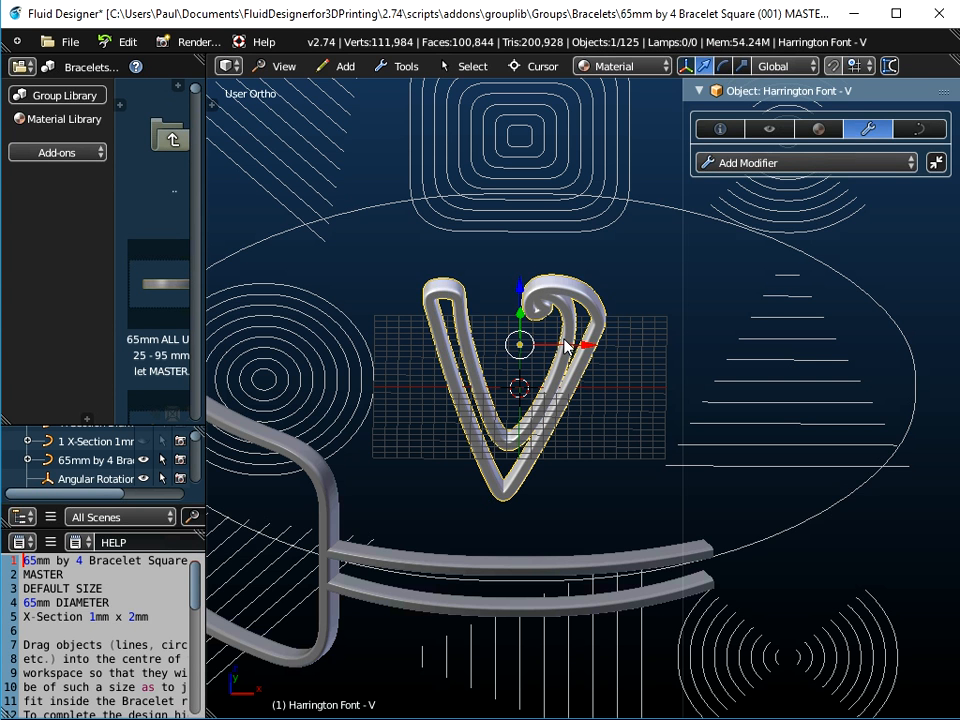
text(rz18)
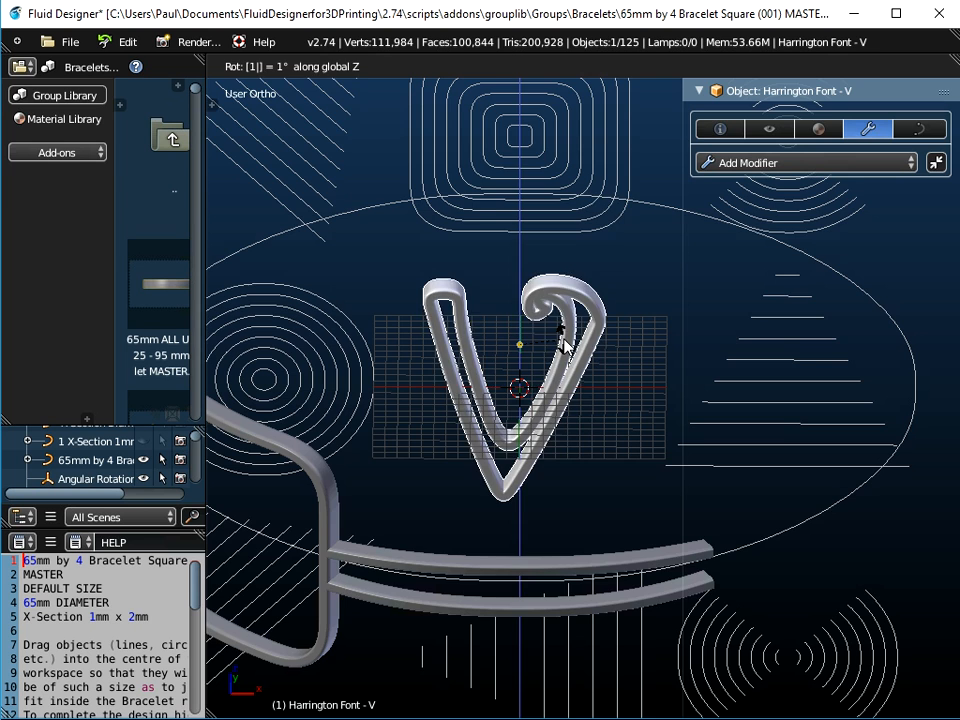
key(Return)
middle_drag(563, 345, 535, 388)
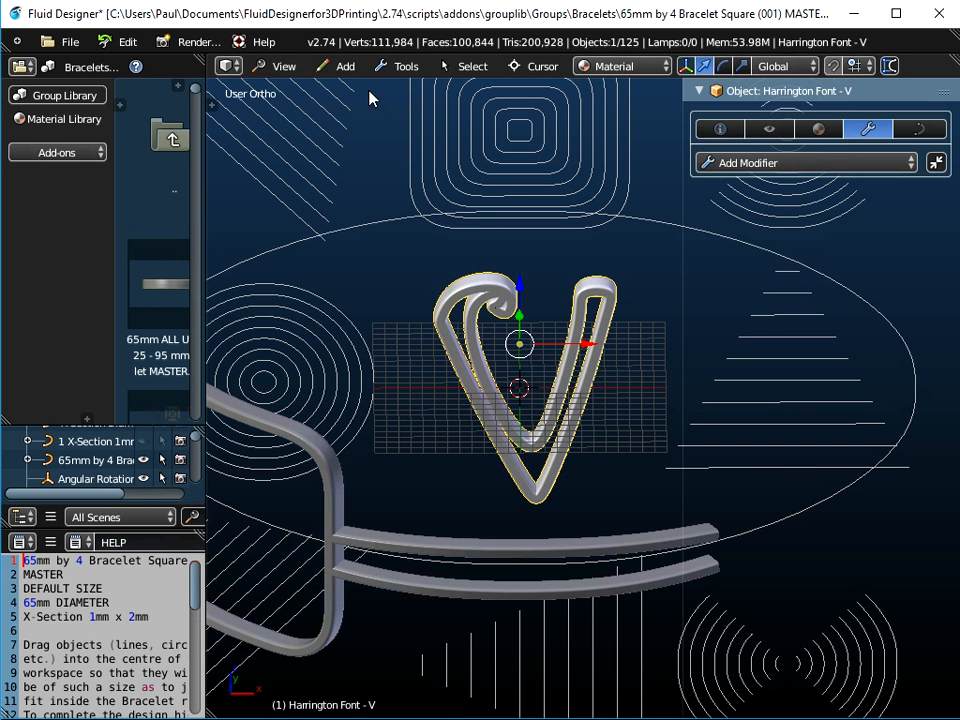
click(288, 67)
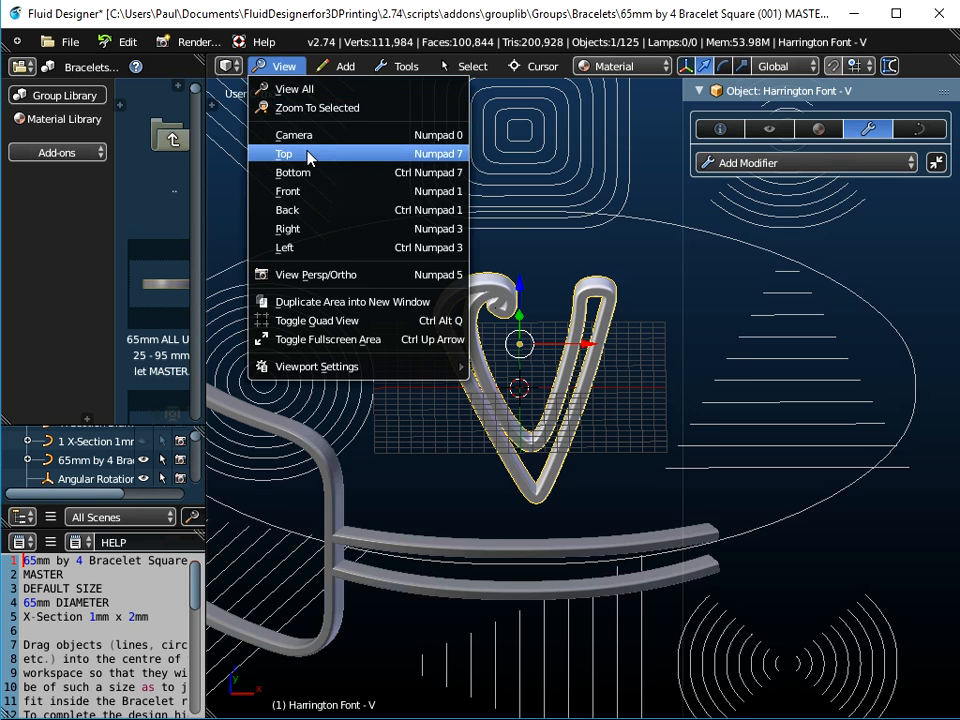
click(306, 154)
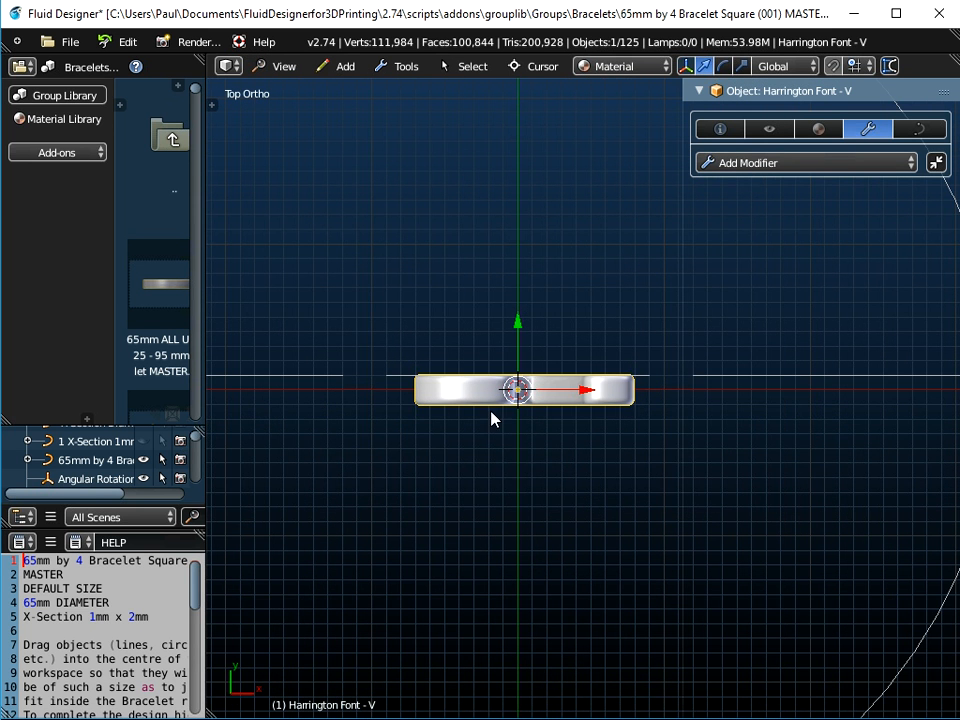
scroll(488, 420, up, 2)
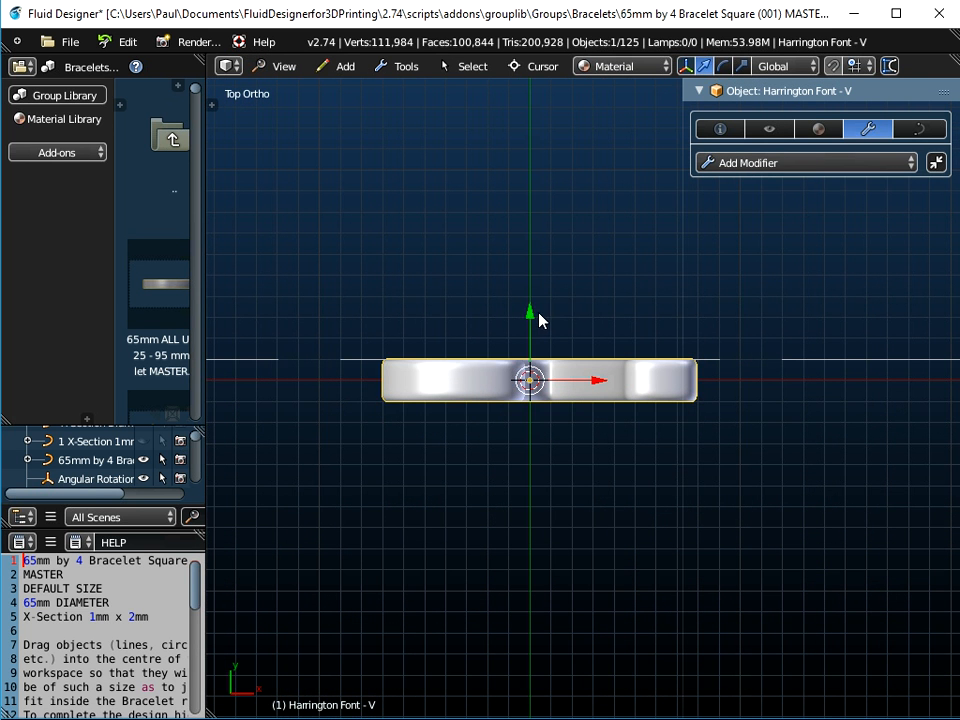
mouse_move(530, 320)
mouse_down()
mouse_move(528, 292)
mouse_move(527, 312)
mouse_up()
key(ctrl+a)
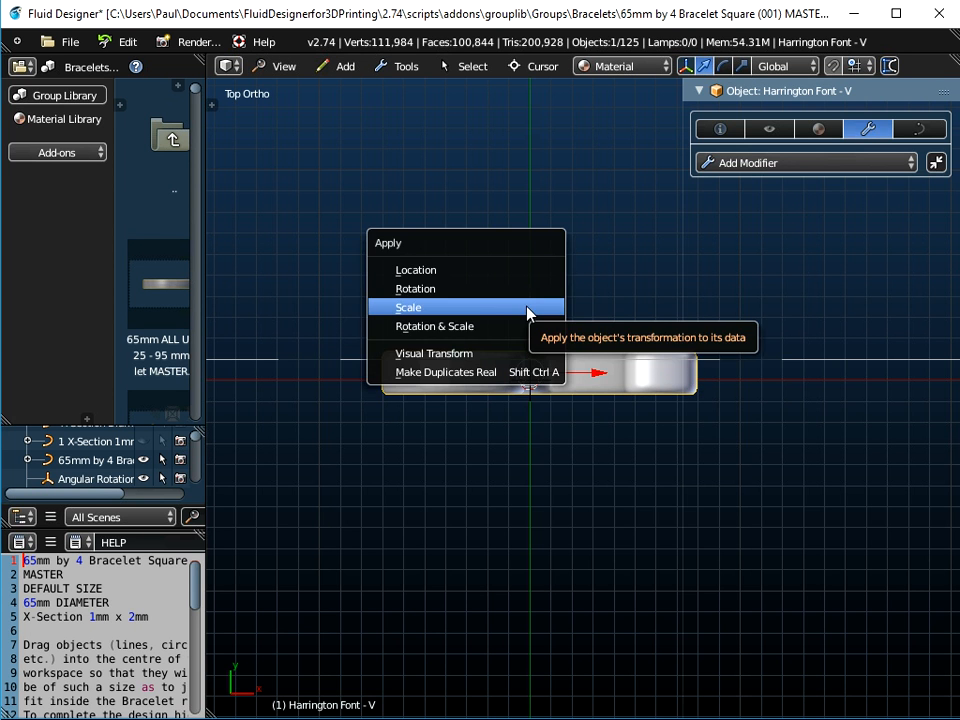
click(527, 309)
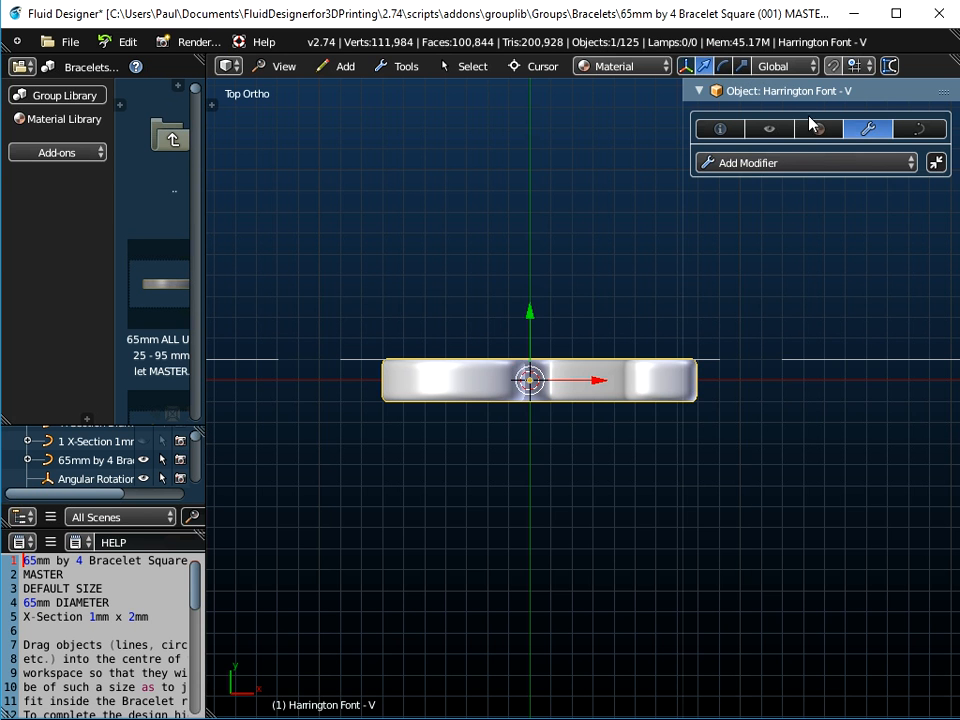
With snapping on, move the letter V one grid unit along positive Y so that its edge lies on the X axis
drag(531, 315, 529, 293)
scroll(531, 395, up, 5)
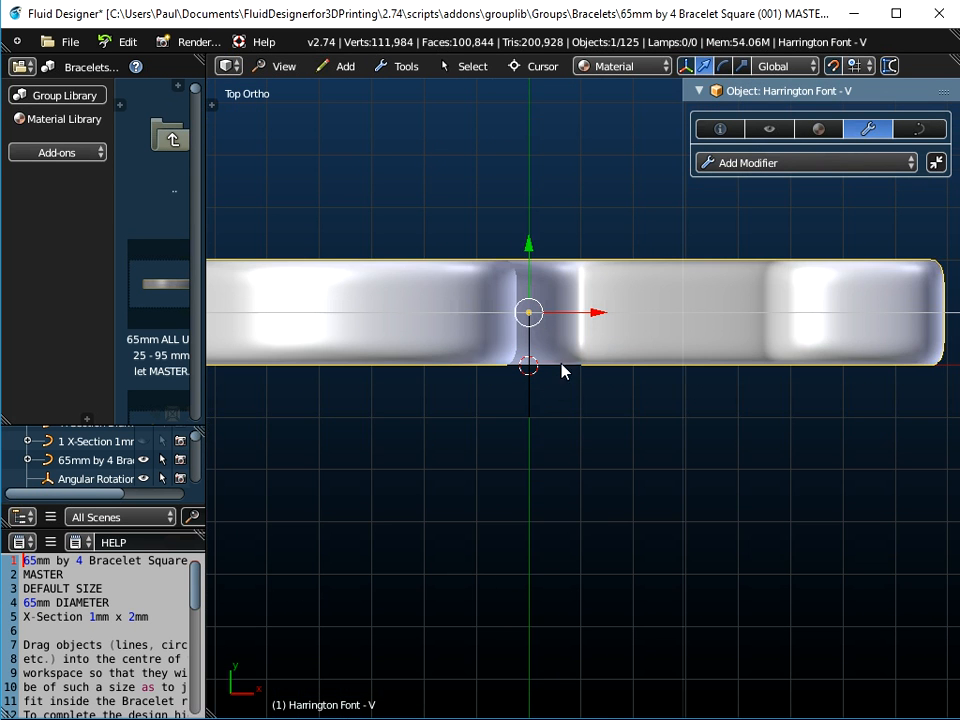
scroll(602, 450, down, 3)
middle_drag(602, 450, 606, 347)
scroll(605, 391, down, 5)
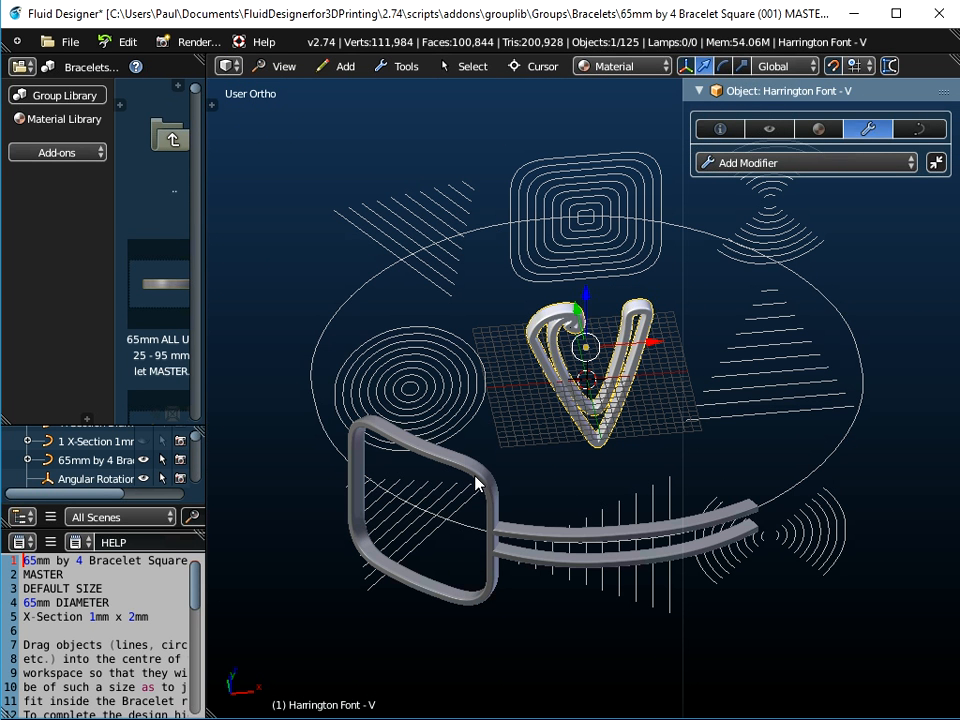
Join the letter V into the 65mm by 4 Bracelet Square object, keeping the bracelet as the active object
click(476, 484)
click(406, 66)
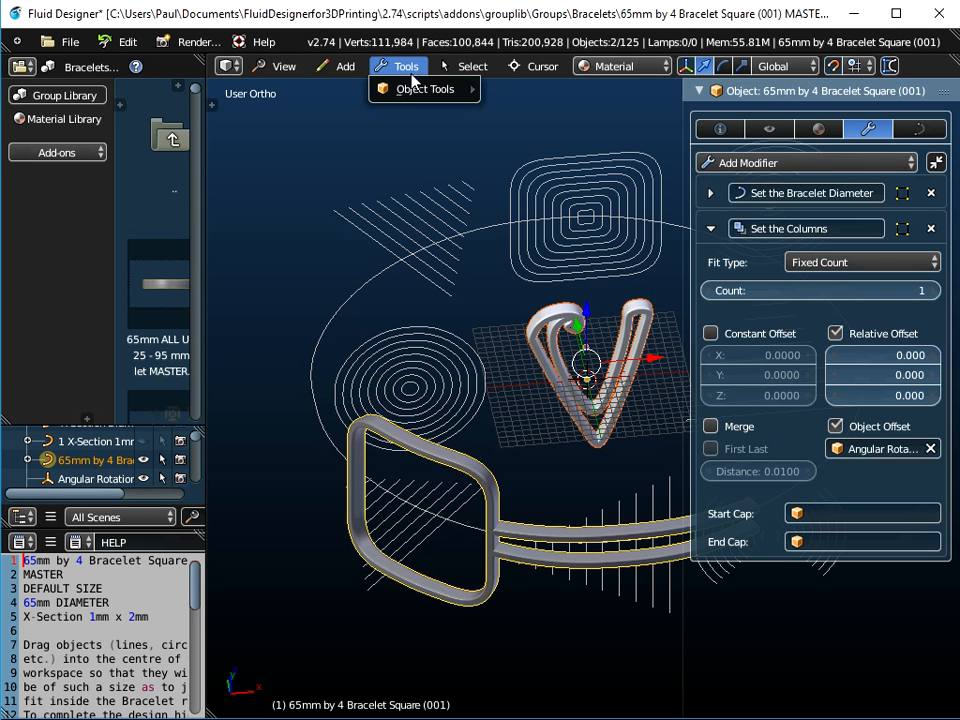
mouse_move(418, 90)
click(517, 172)
Set the bracelet's Set the Columns modifier count to 4 and inspect the completed ring of V squares
mouse_move(514, 456)
middle_down()
mouse_move(568, 440)
mouse_move(553, 422)
mouse_move(509, 515)
mouse_move(484, 606)
mouse_move(536, 396)
mouse_move(501, 439)
middle_up()
scroll(553, 422, up, 3)
scroll(553, 422, down, 2)
scroll(545, 418, down, 3)
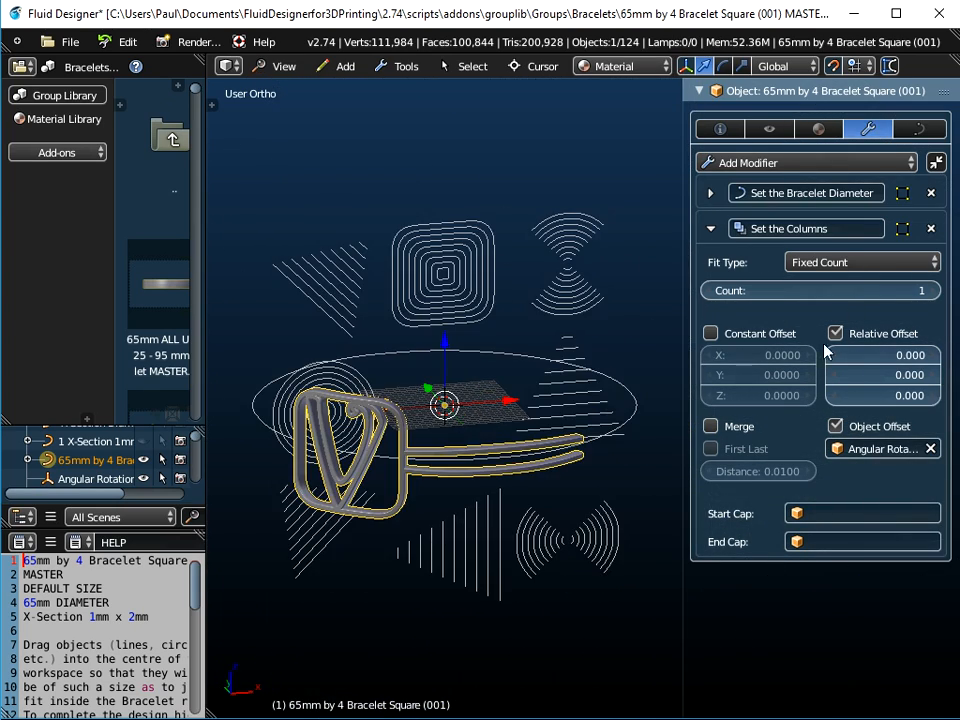
click(936, 292)
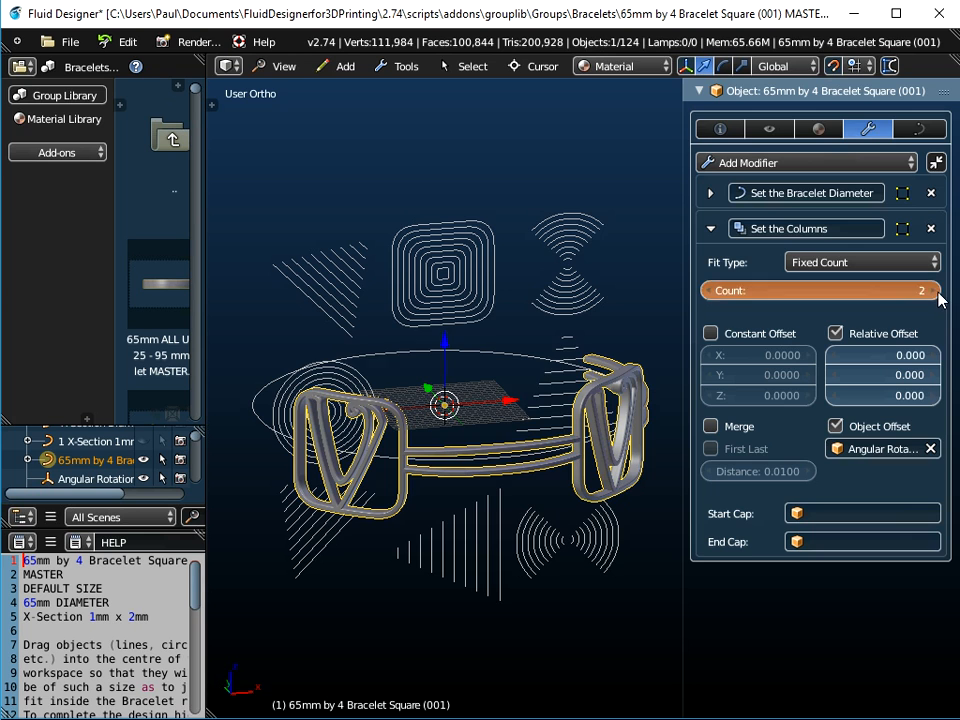
click(936, 291)
click(936, 291)
middle_drag(403, 466, 487, 455)
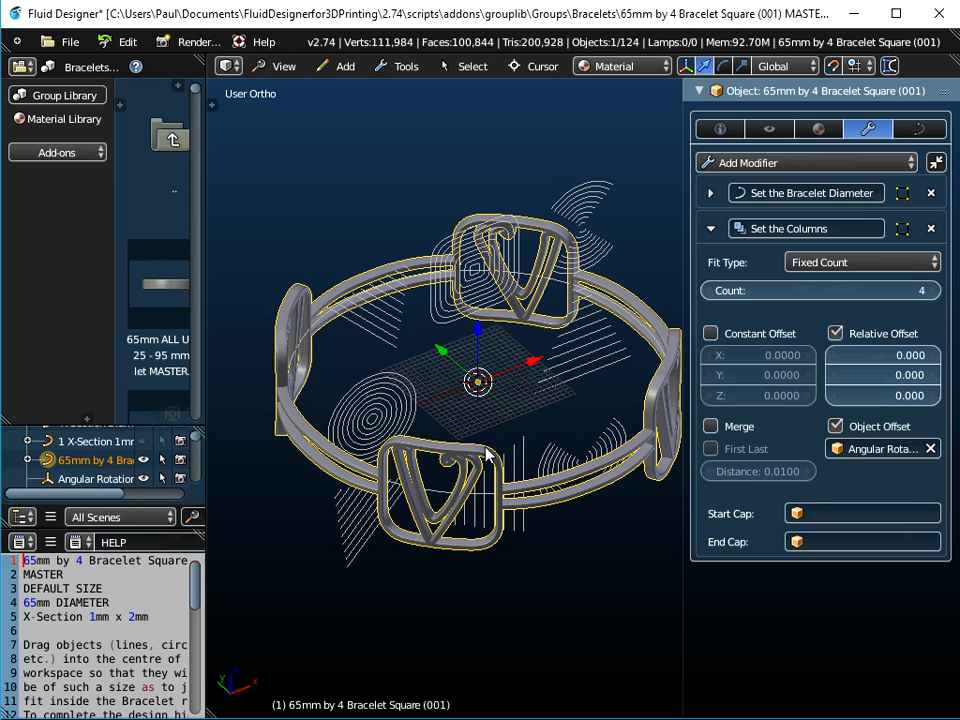
scroll(485, 450, up, 3)
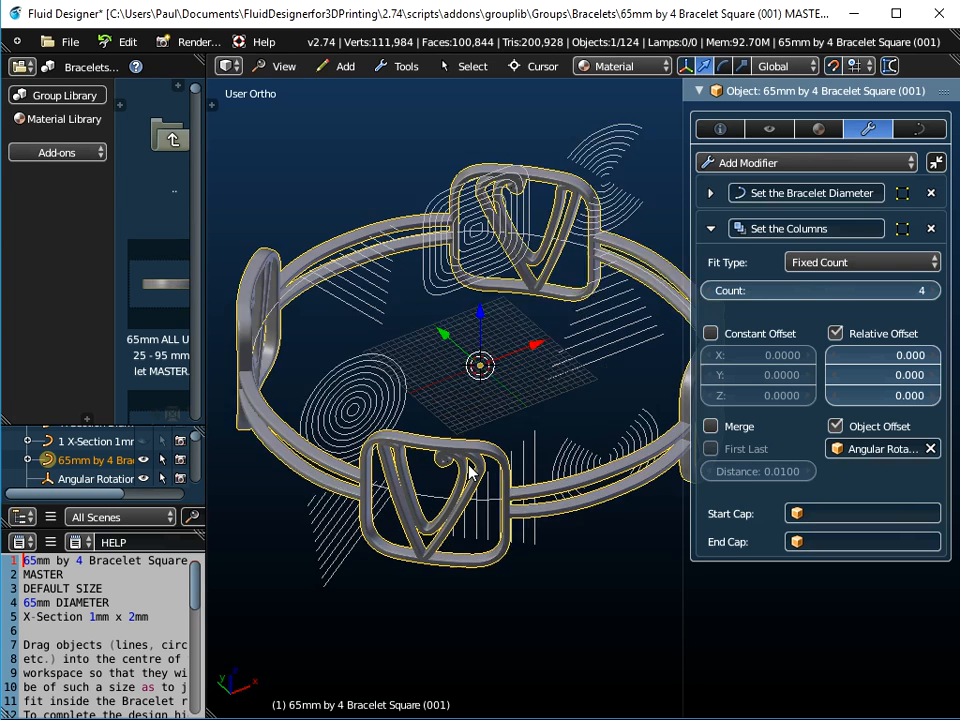
scroll(478, 425, down, 2)
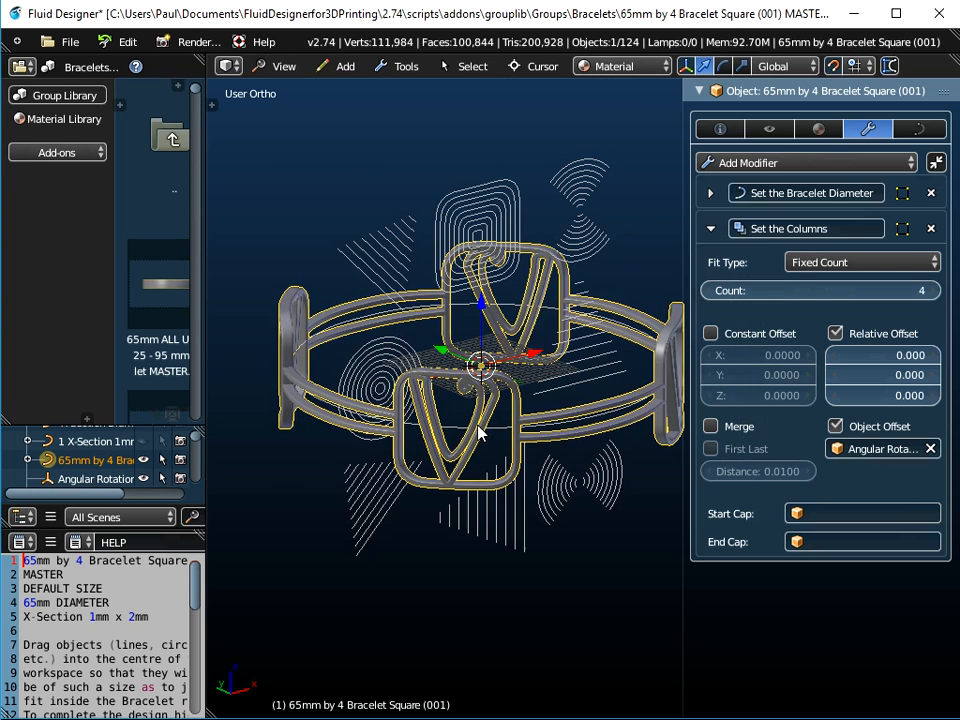
middle_drag(478, 425, 486, 474)
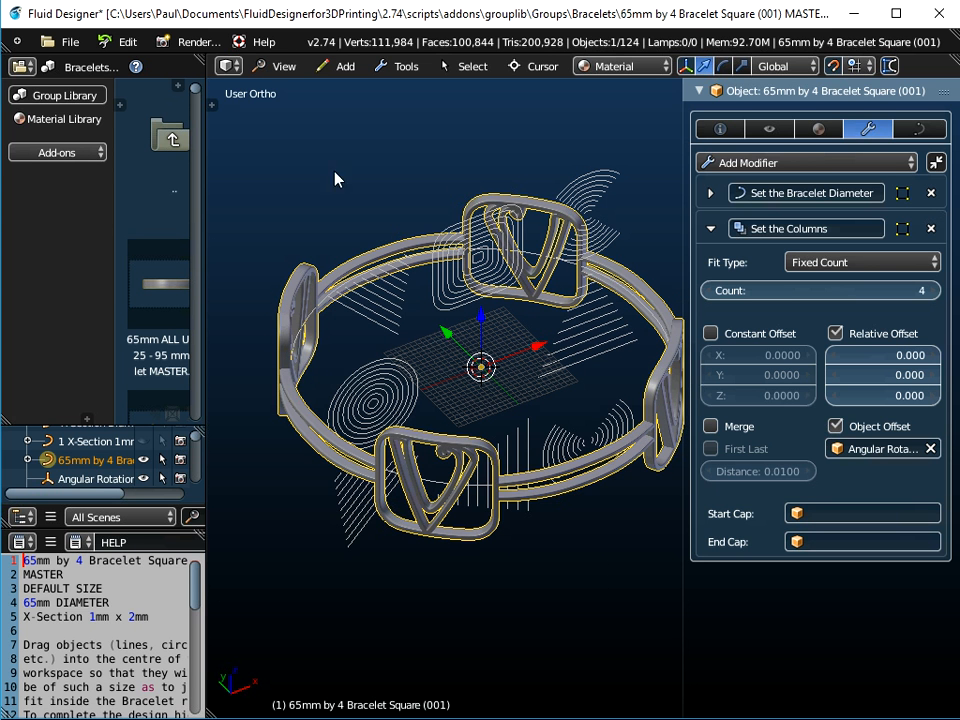
Export the finished bracelet in STL format
click(71, 41)
mouse_move(107, 417)
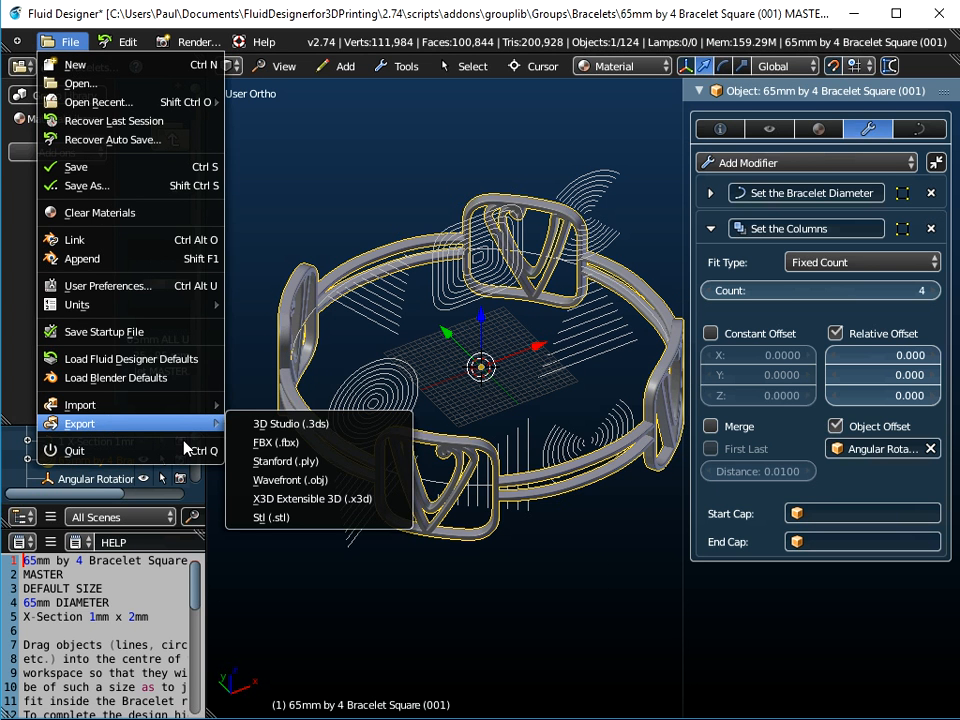
click(268, 517)
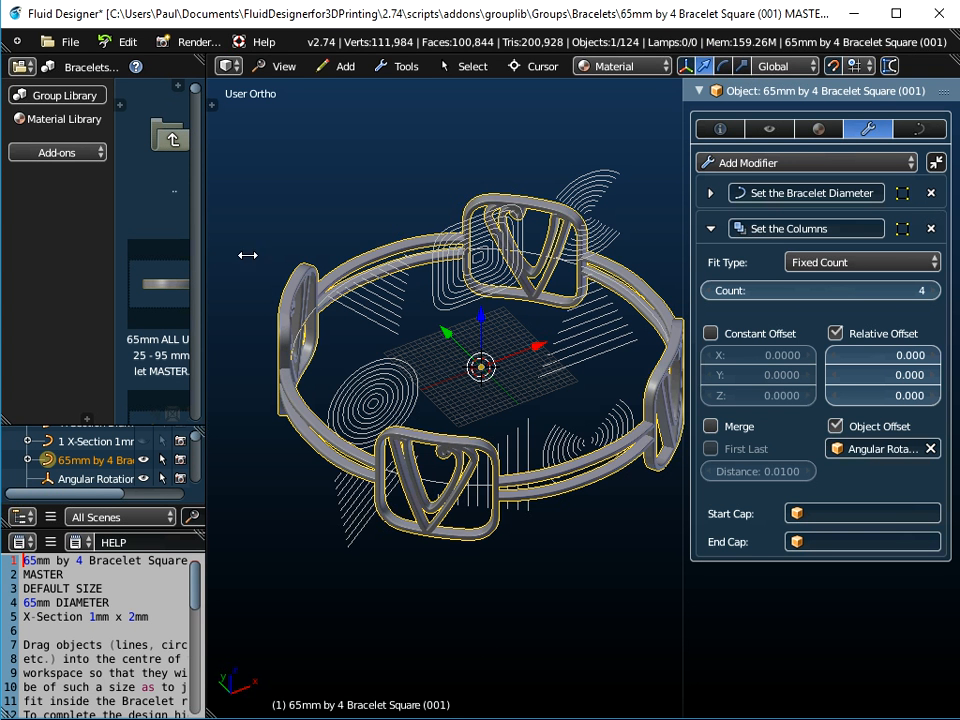
Widen the library area and browse the letter files in the group library's Patterns - Alphabet Harrington Font category
drag(247, 256, 275, 300)
click(88, 66)
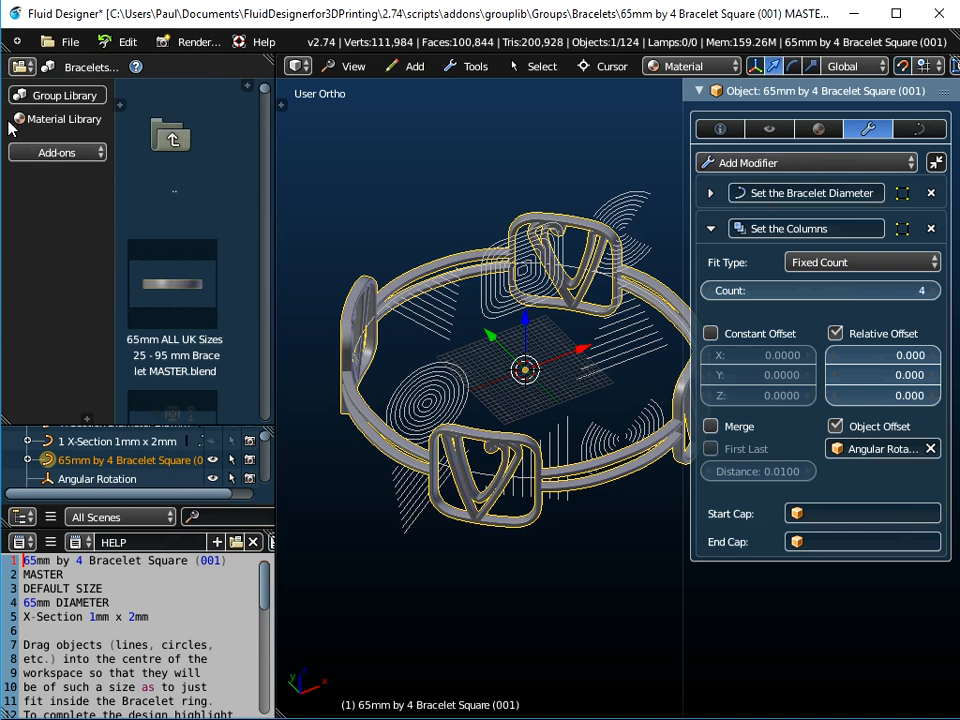
click(43, 96)
click(100, 66)
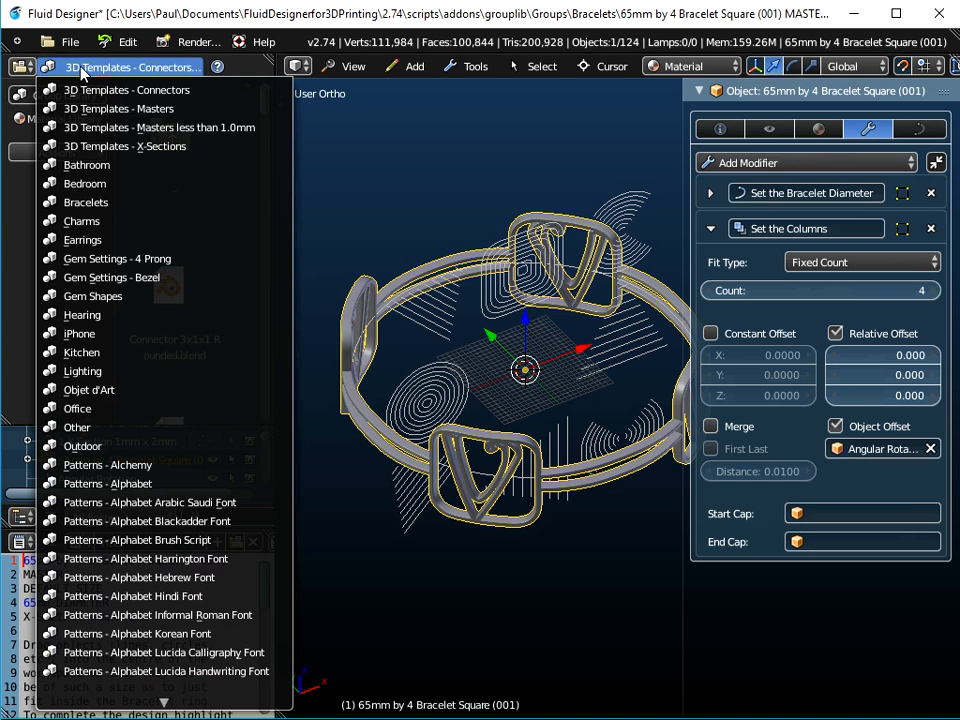
click(150, 559)
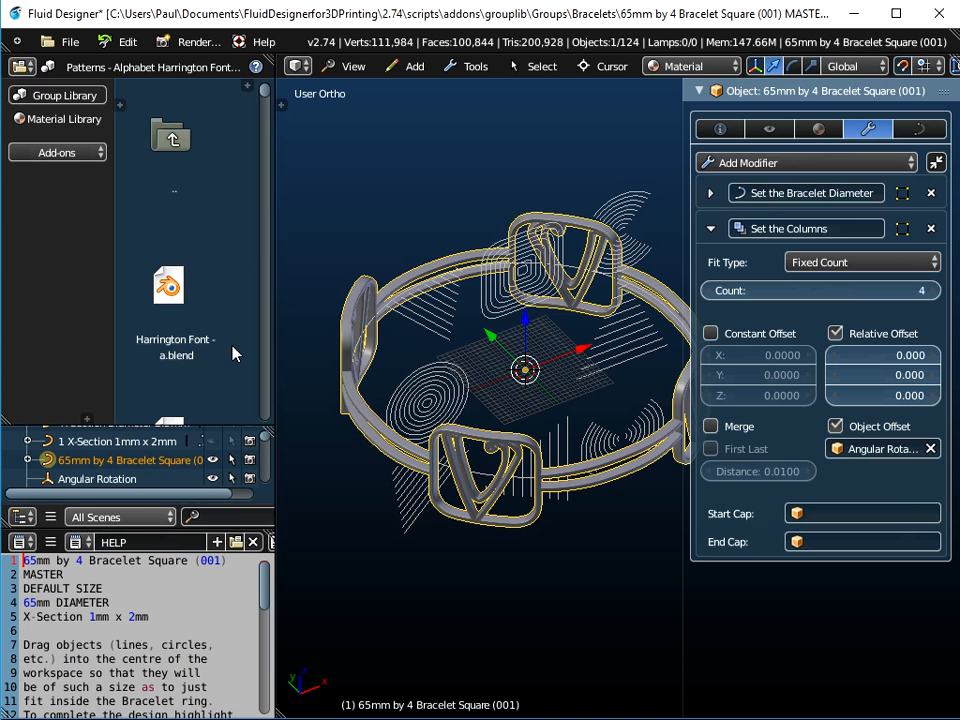
scroll(237, 262, down, 3)
scroll(237, 262, up, 3)
Switch the group library to the Patterns - Astrological category to view its zodiac pattern files
click(86, 66)
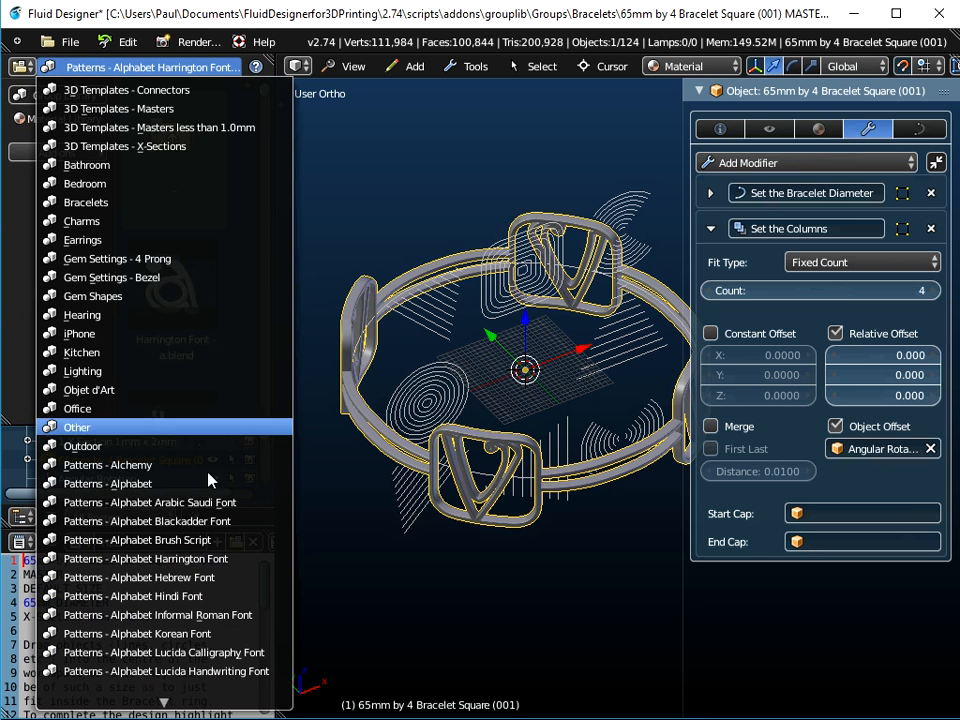
scroll(220, 558, down, 17)
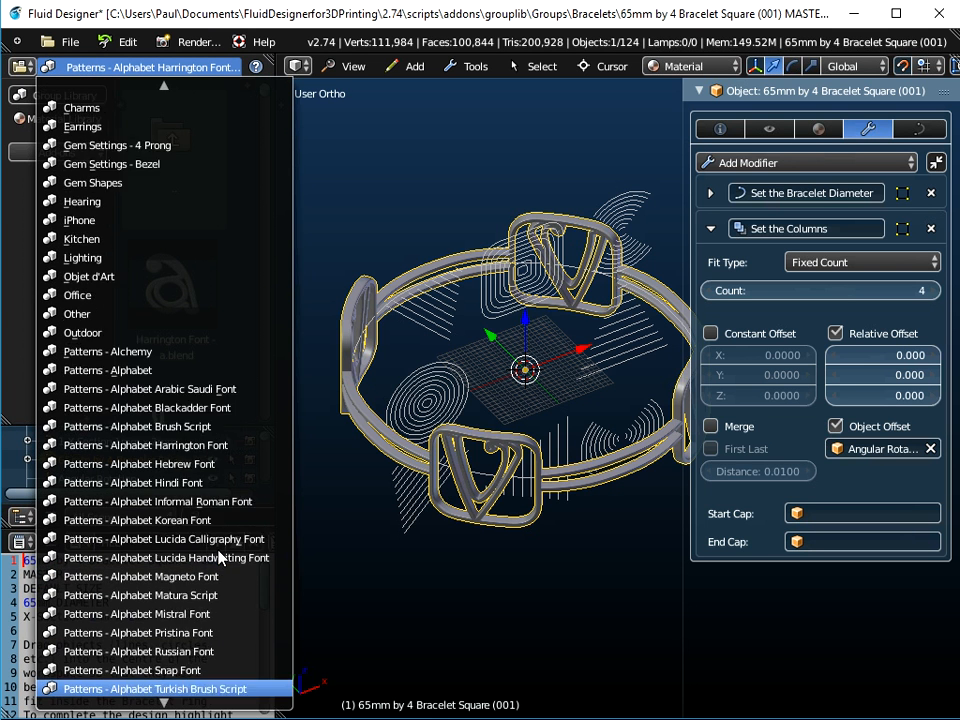
click(175, 595)
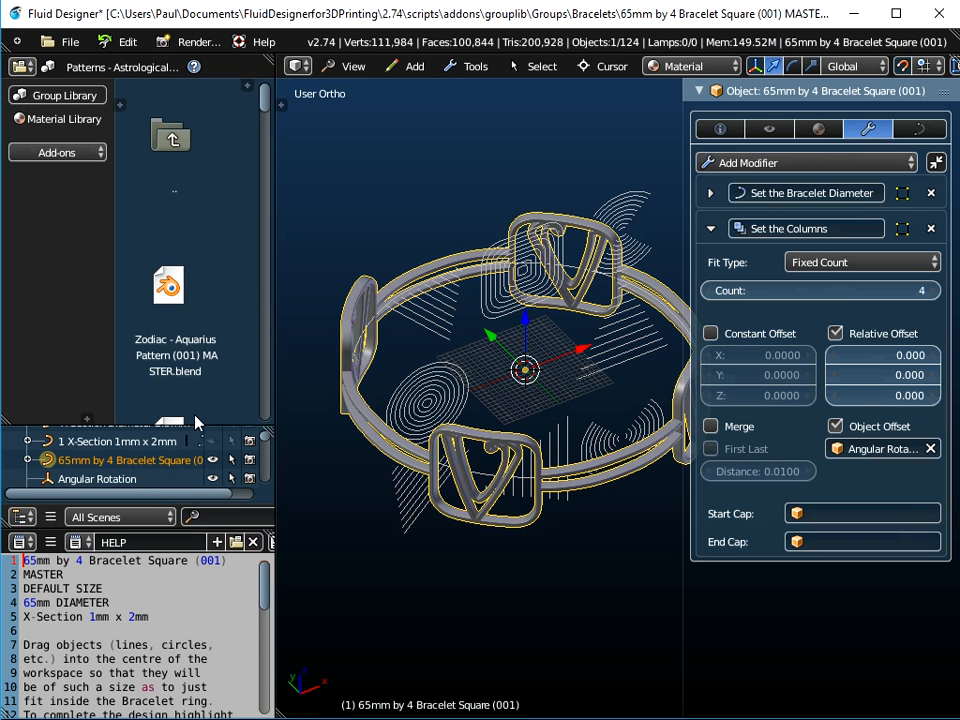